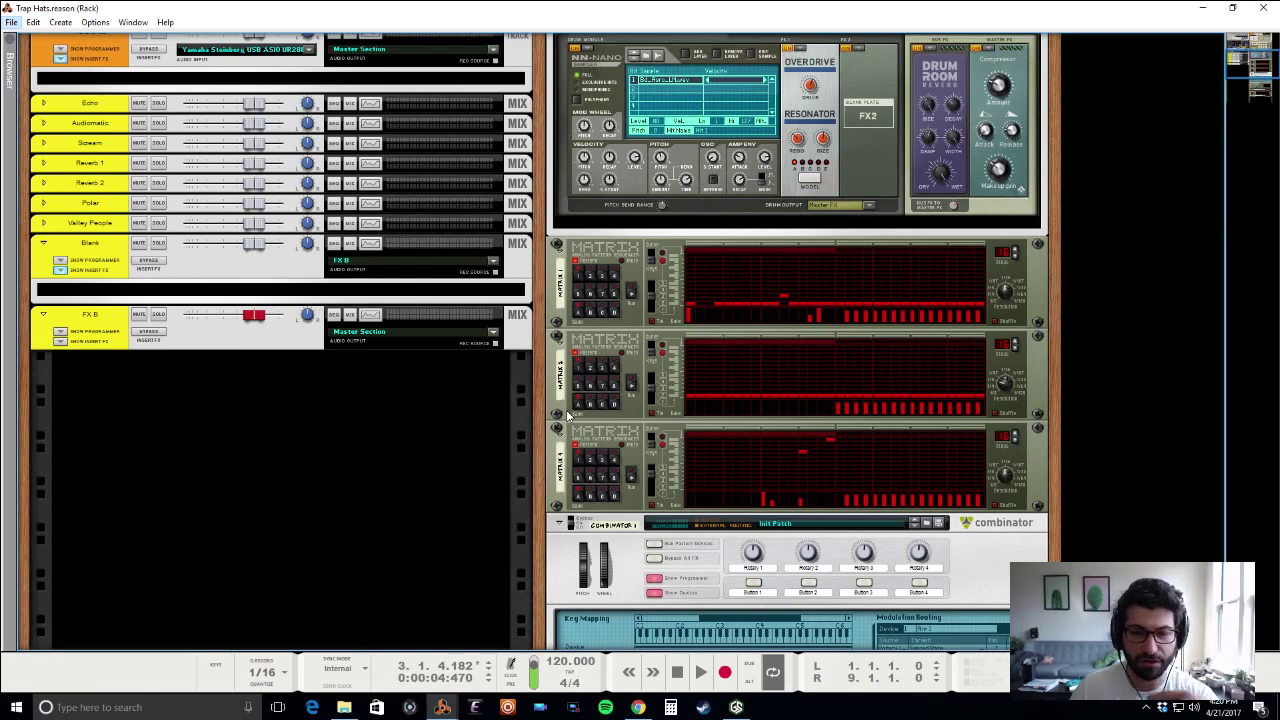
Step: Bring up the automation options for a Matrix knob, then dismiss them
{"action": "scroll", "coordinate": [435, 445], "scroll_direction": "down", "scroll_amount": 5}
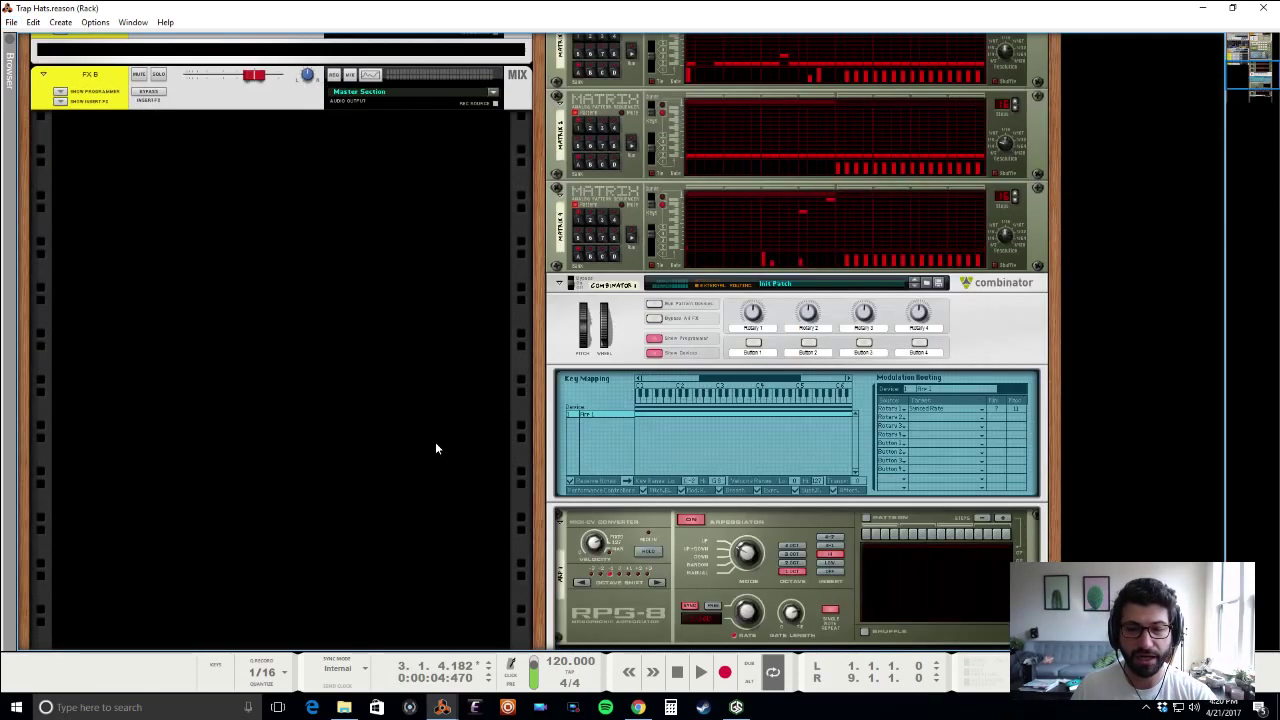
{"action": "scroll", "coordinate": [435, 445], "scroll_direction": "down", "scroll_amount": 4}
{"action": "scroll", "coordinate": [435, 445], "scroll_direction": "up", "scroll_amount": 10}
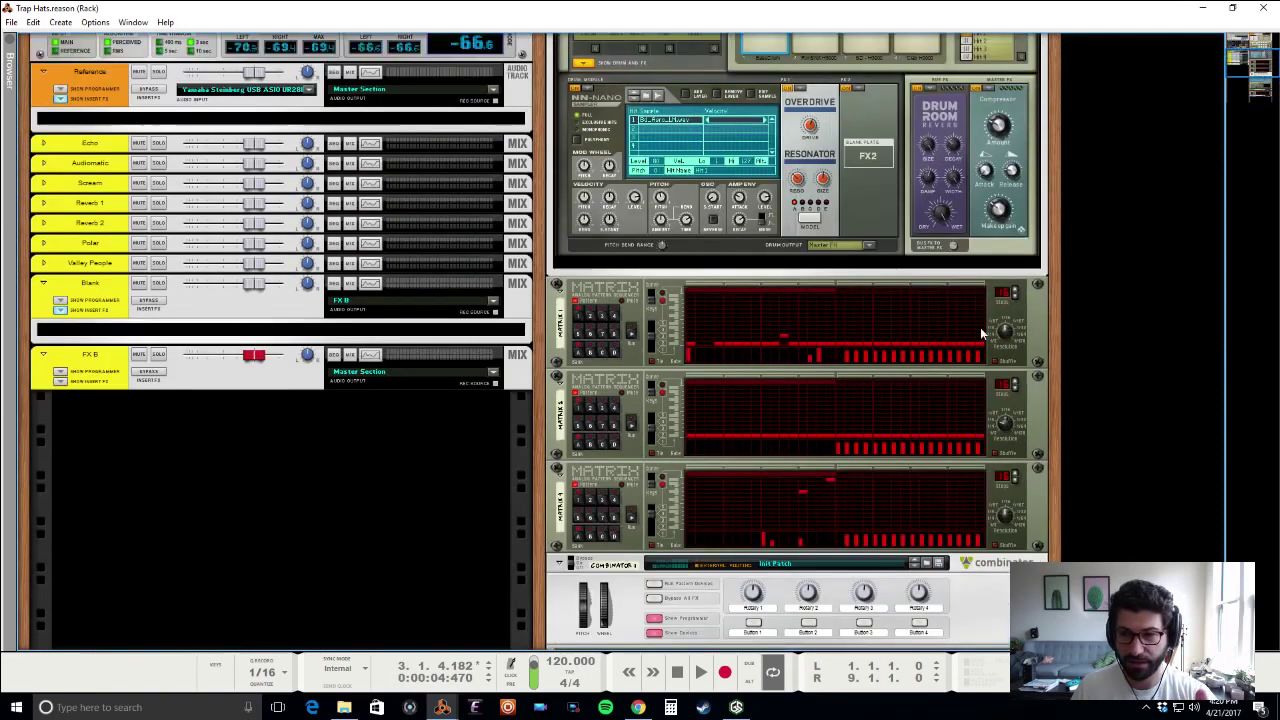
{"action": "right_click", "coordinate": [1004, 332]}
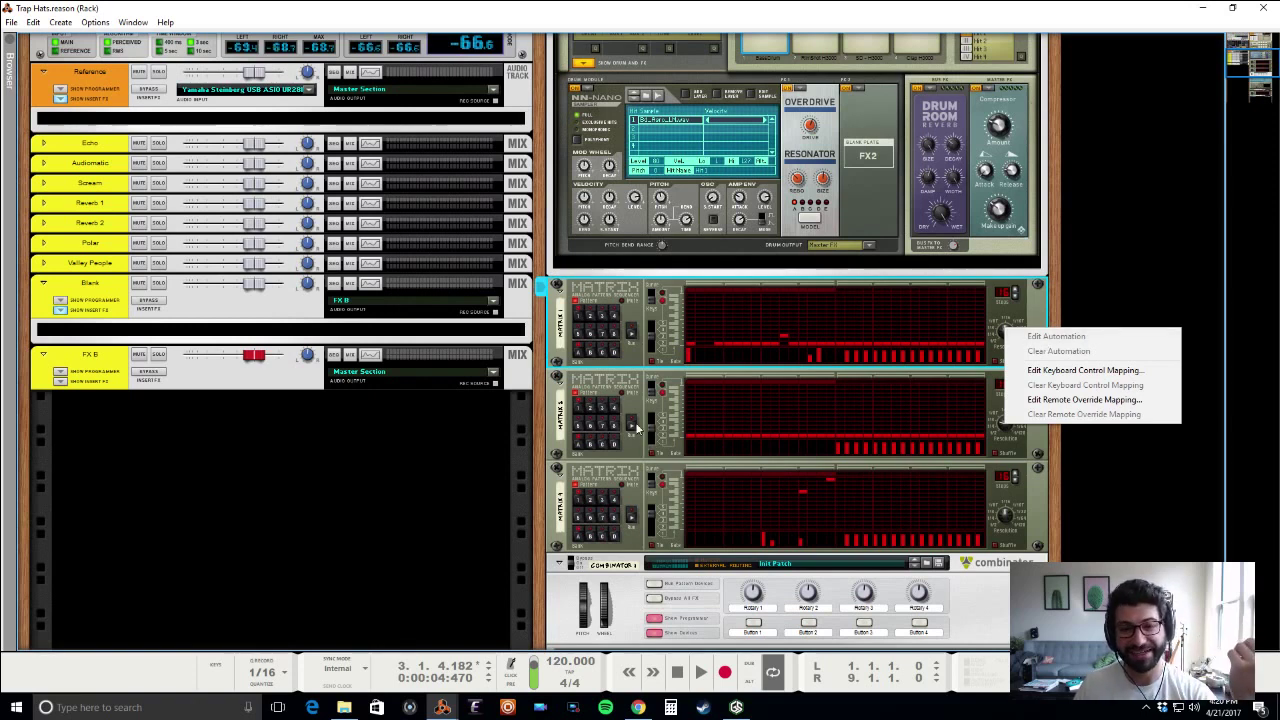
{"action": "left_click", "coordinate": [684, 421]}
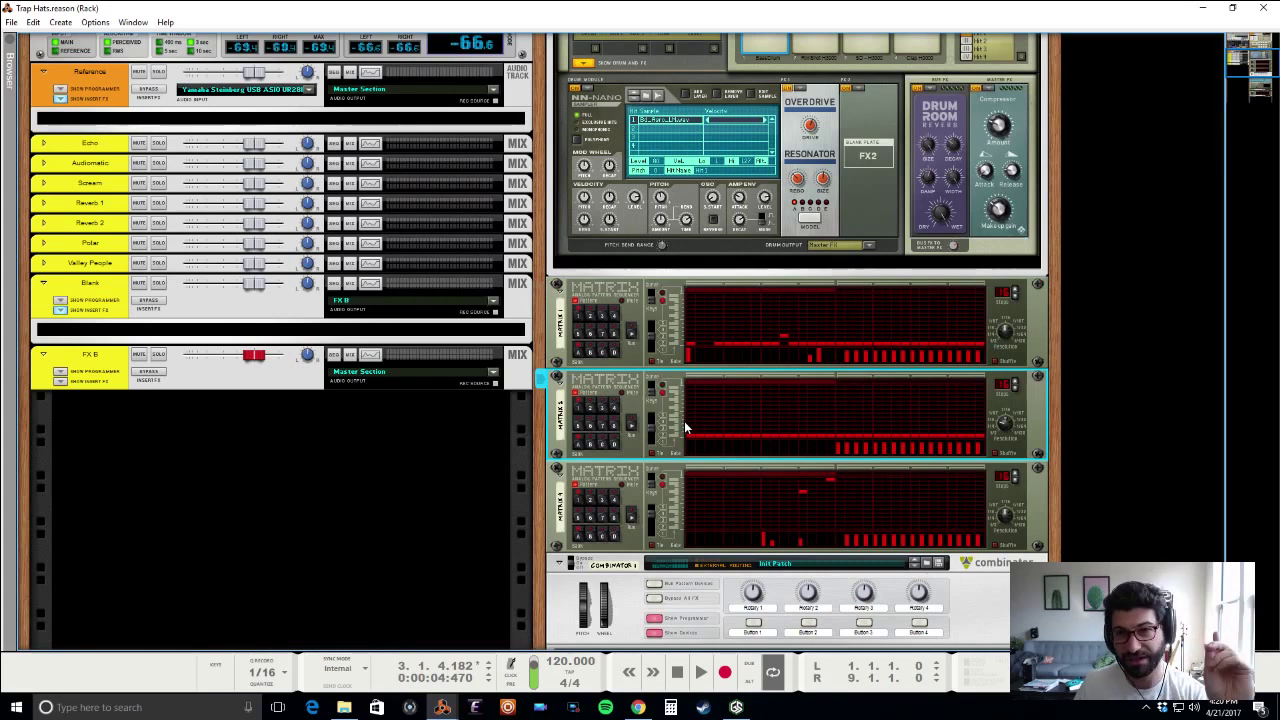
Step: Select the top Matrix sequencer and browse its modulation targets without choosing one
{"action": "scroll", "coordinate": [663, 407], "scroll_direction": "up", "scroll_amount": 5}
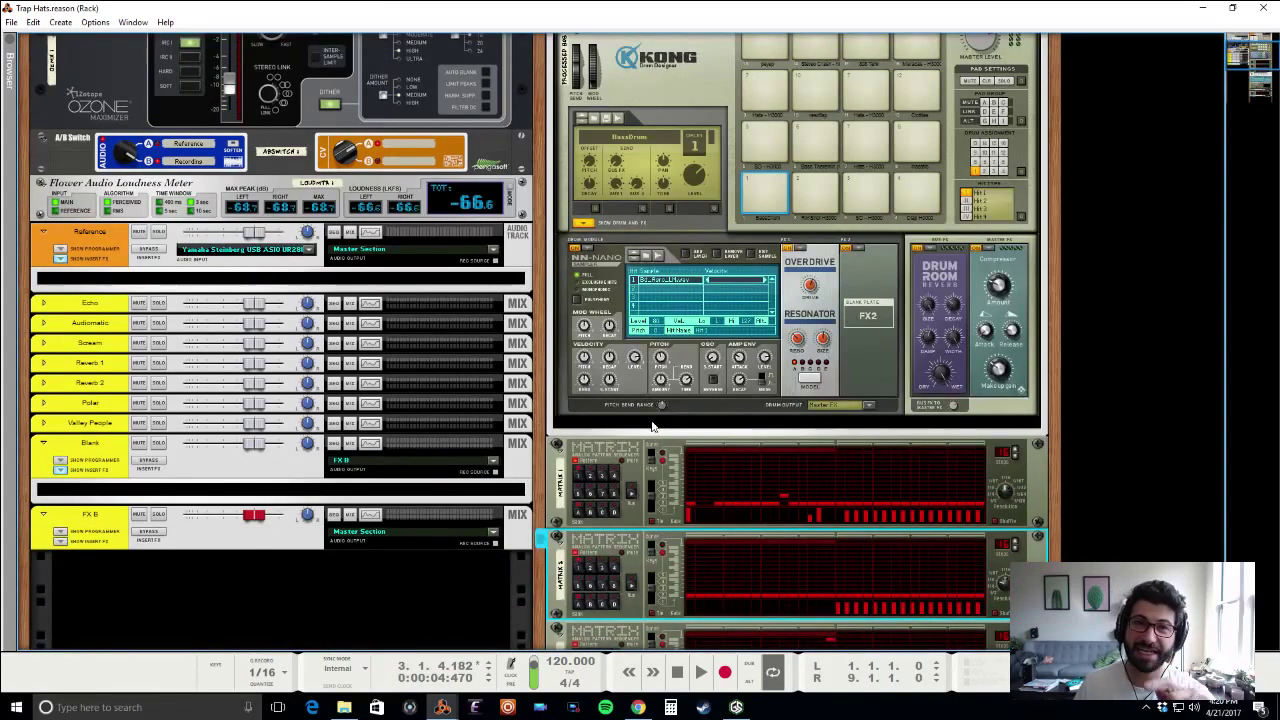
{"action": "scroll", "coordinate": [647, 437], "scroll_direction": "up", "scroll_amount": 4}
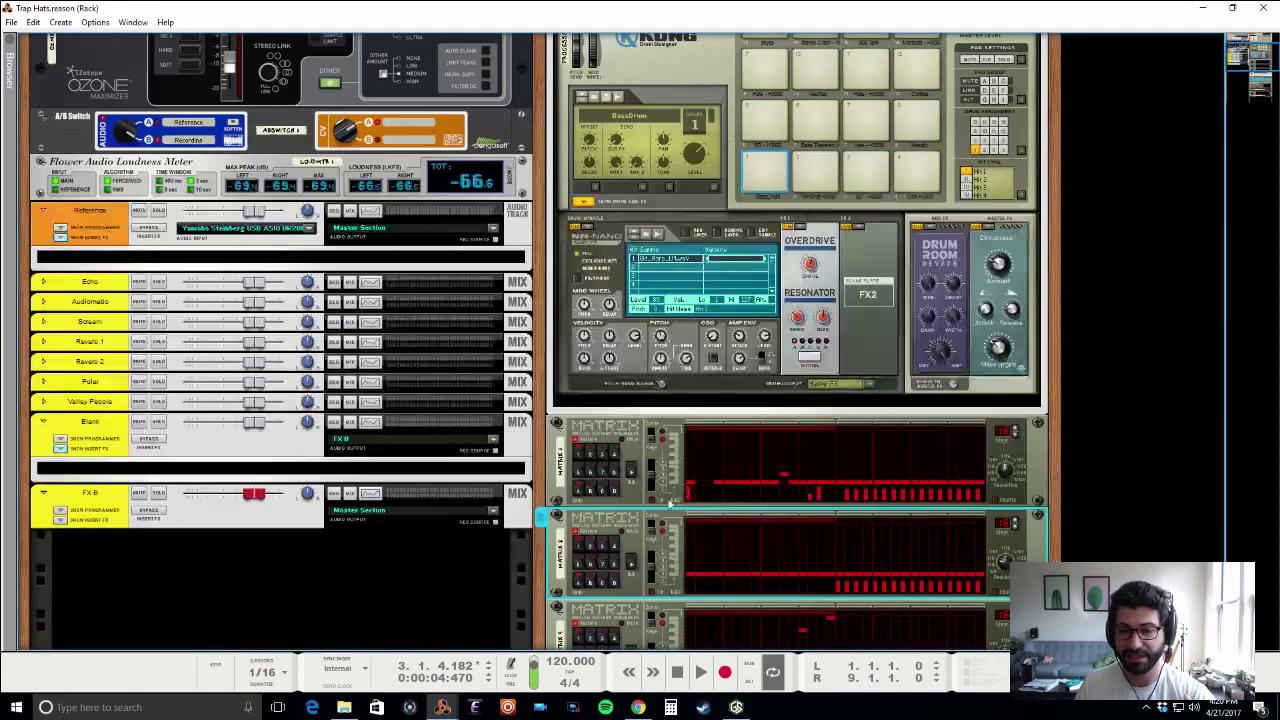
{"action": "scroll", "coordinate": [624, 482], "scroll_direction": "down", "scroll_amount": 5}
{"action": "left_click", "coordinate": [617, 440]}
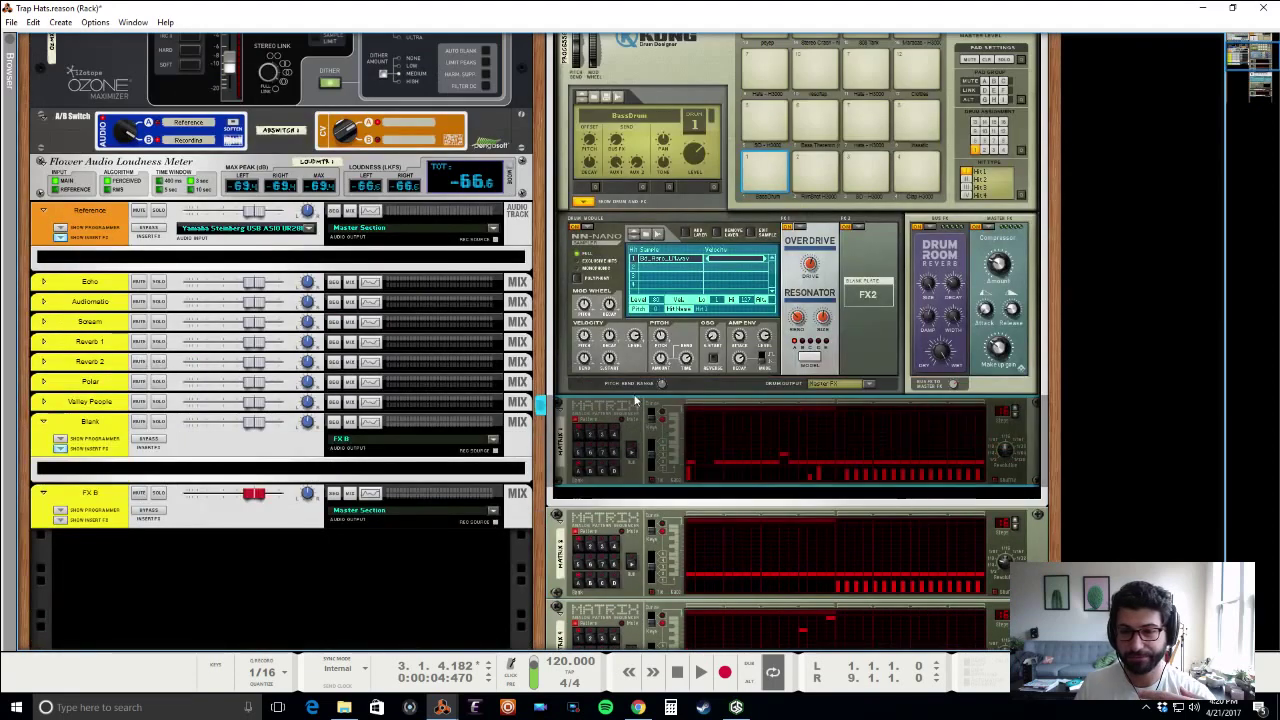
{"action": "scroll", "coordinate": [794, 391], "scroll_direction": "up", "scroll_amount": 5}
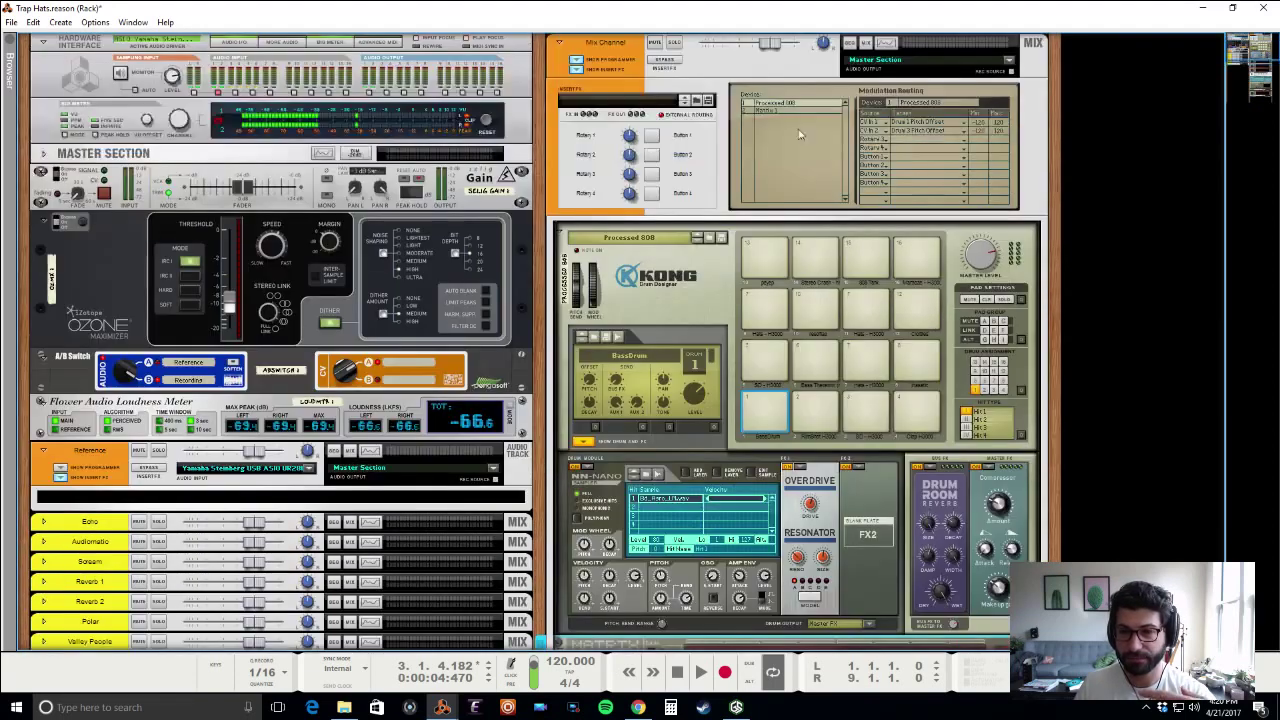
{"action": "left_click", "coordinate": [883, 147]}
{"action": "left_click", "coordinate": [913, 133]}
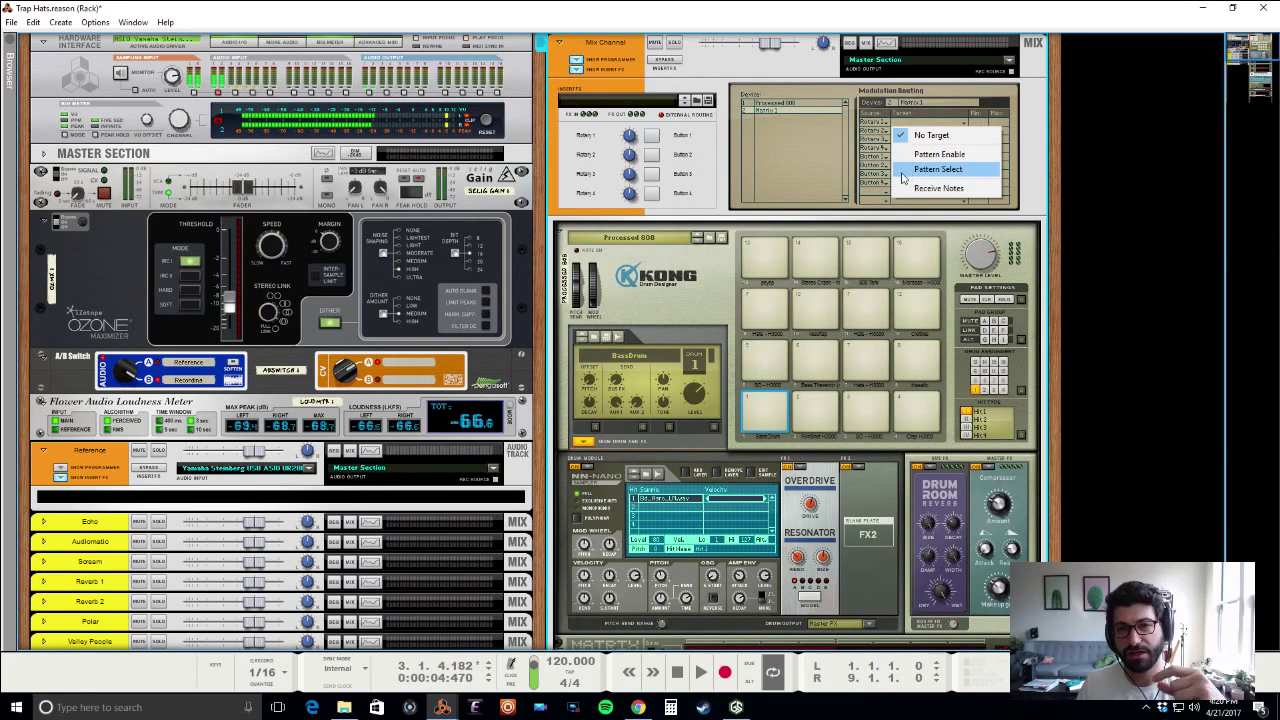
{"action": "left_click", "coordinate": [793, 175]}
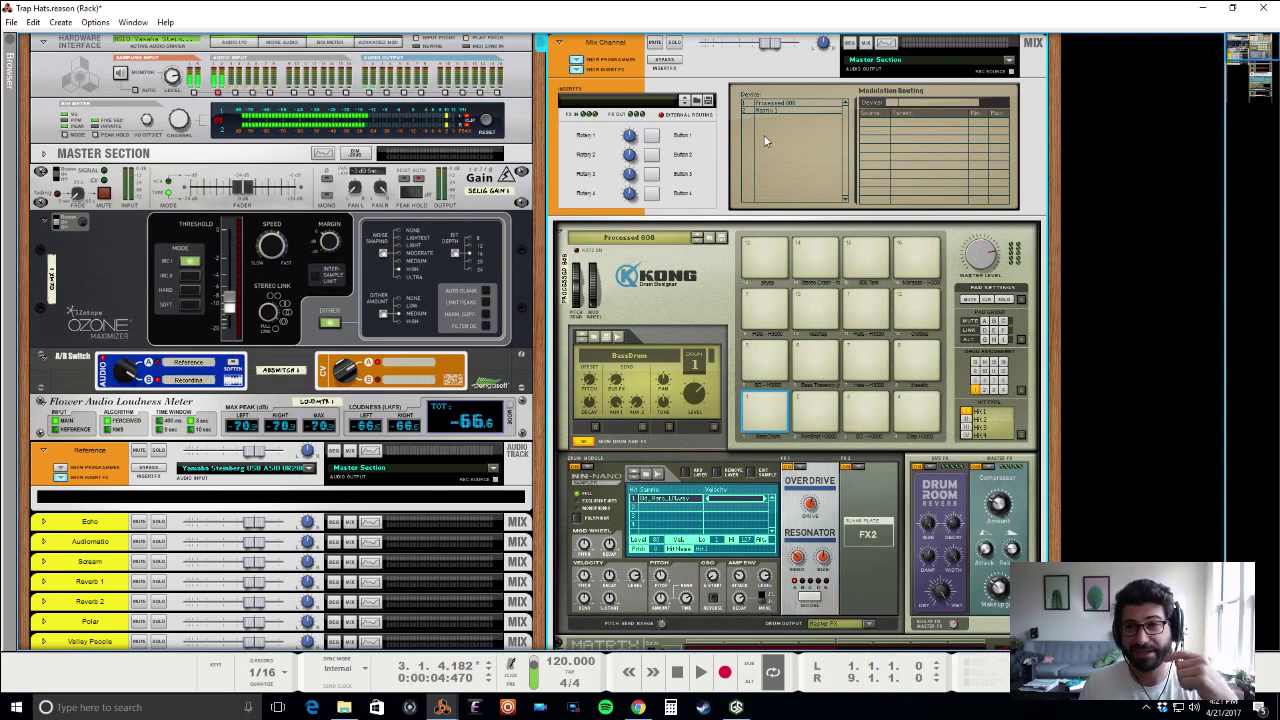
Step: Stop playback and return the song position to the start
{"action": "scroll", "coordinate": [650, 303], "scroll_direction": "down", "scroll_amount": 10}
{"action": "scroll", "coordinate": [650, 303], "scroll_direction": "down", "scroll_amount": 3}
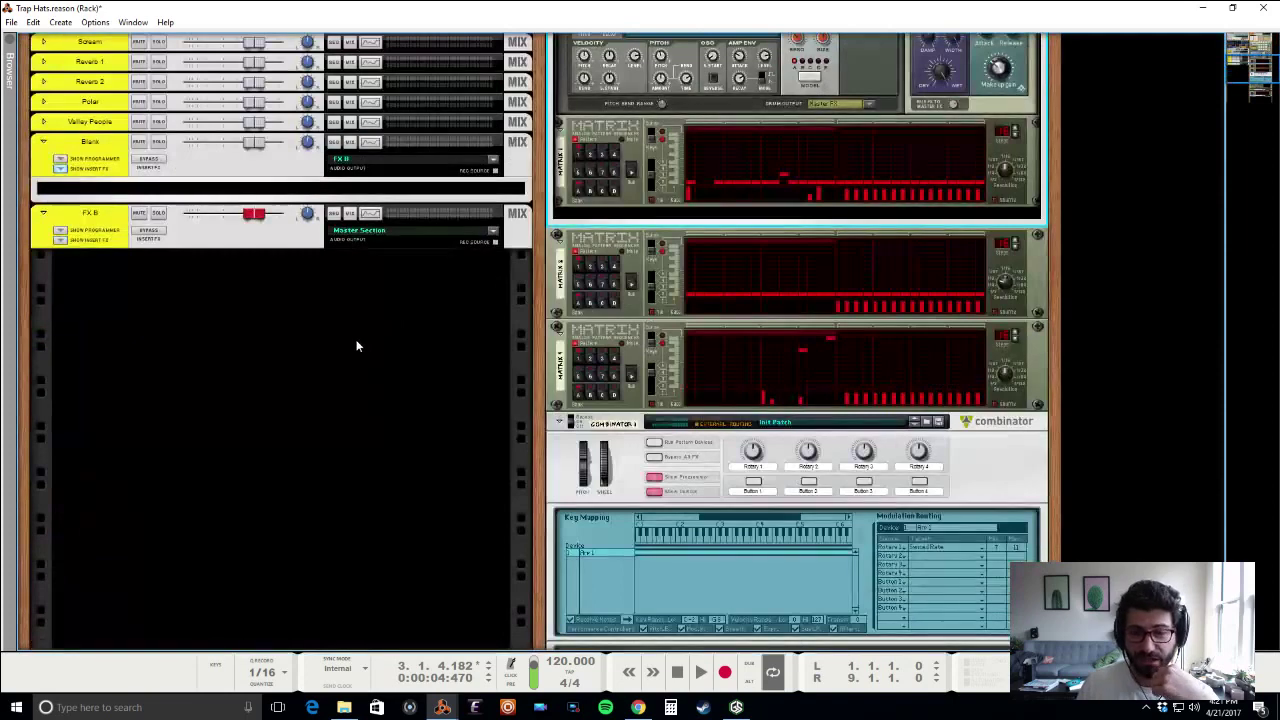
{"action": "scroll", "coordinate": [356, 339], "scroll_direction": "up", "scroll_amount": 3}
{"action": "left_click", "coordinate": [677, 682]}
{"action": "left_click", "coordinate": [677, 682]}
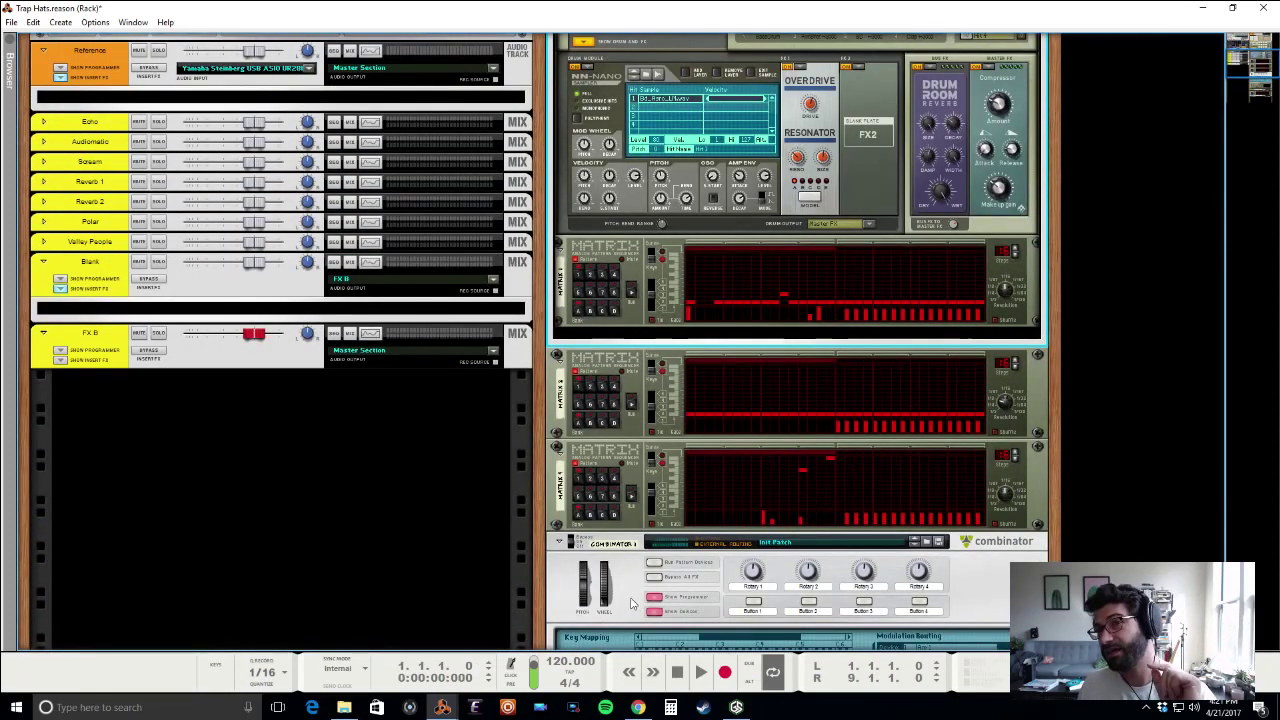
{"action": "scroll", "coordinate": [578, 556], "scroll_direction": "down", "scroll_amount": 4}
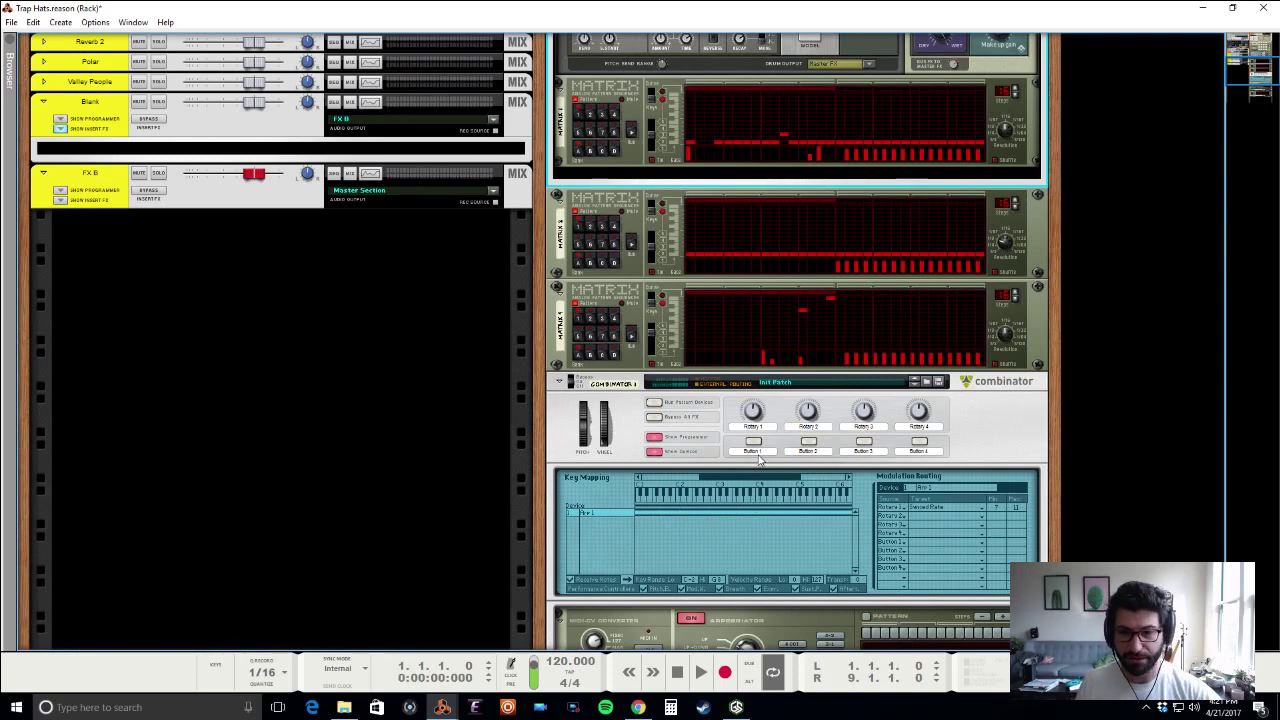
Step: Play the hi-hats while turning Combinator Rotary 1 up from 32, then stop
{"action": "key", "text": "space"}
{"action": "left_click", "coordinate": [753, 412]}
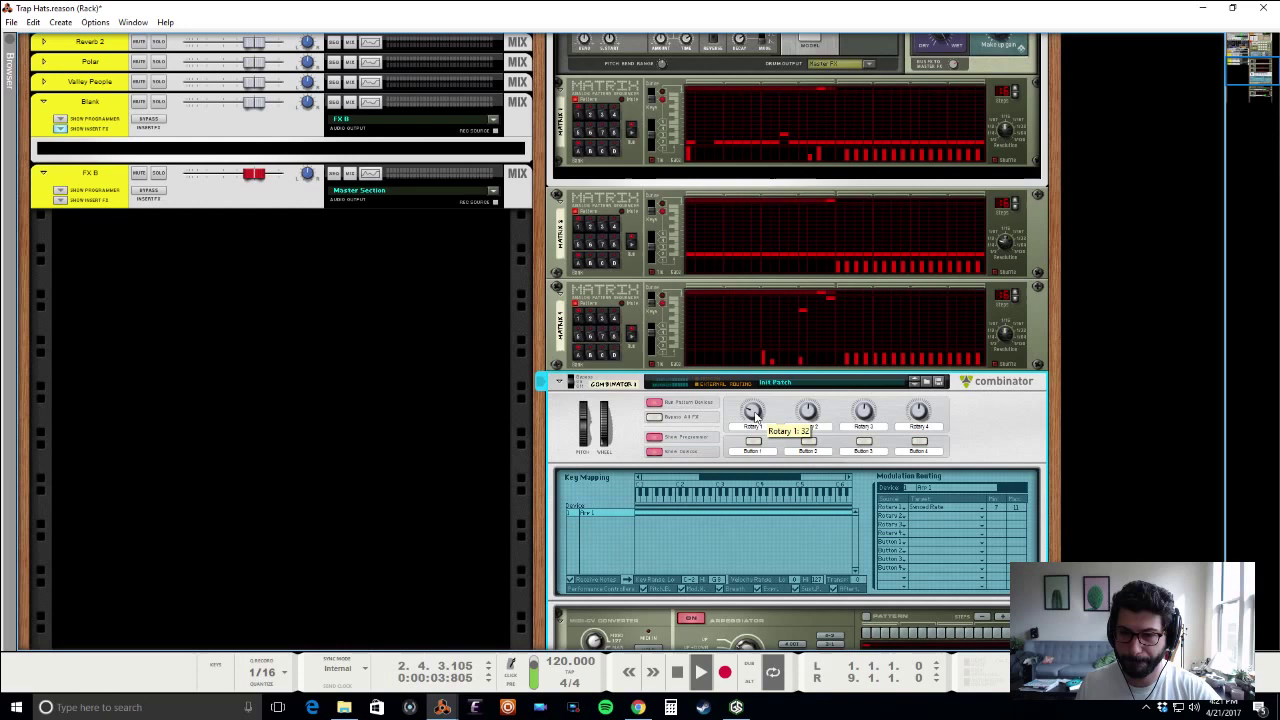
{"action": "mouse_move", "coordinate": [755, 415]}
{"action": "left_mouse_down"}
{"action": "mouse_move", "coordinate": [763, 398]}
{"action": "mouse_move", "coordinate": [761, 413]}
{"action": "left_mouse_up"}
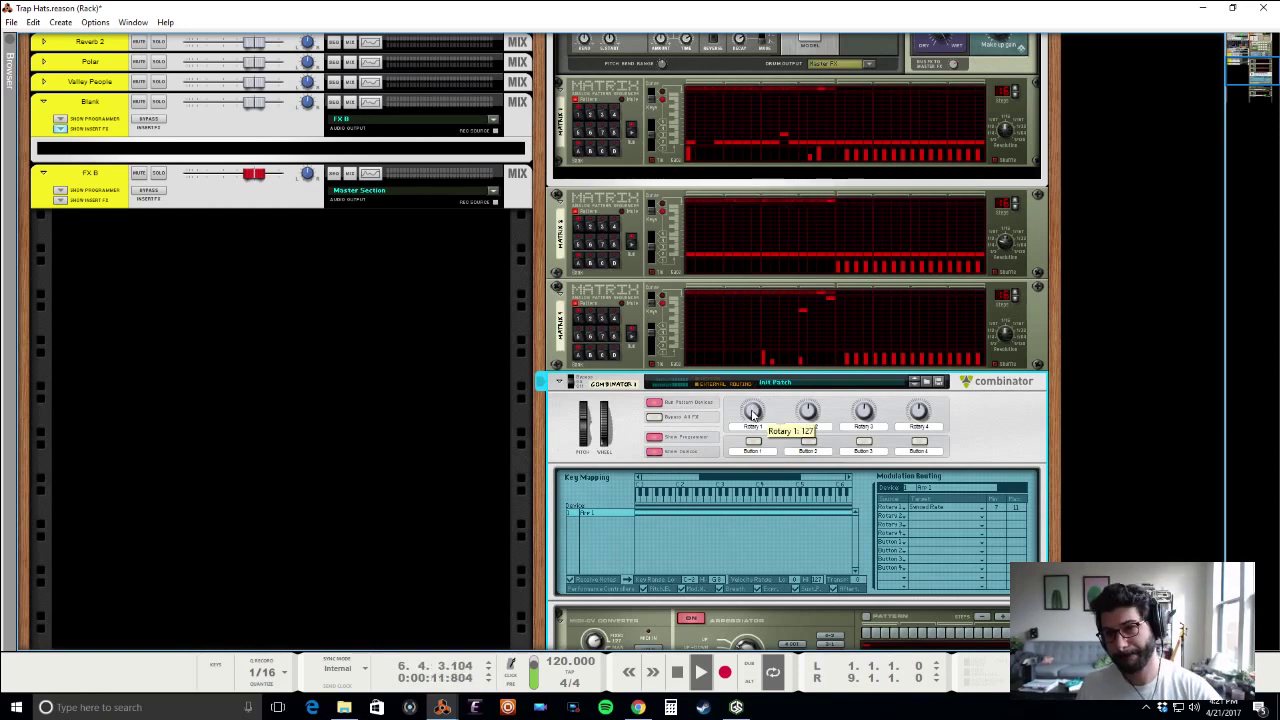
{"action": "key", "text": "space"}
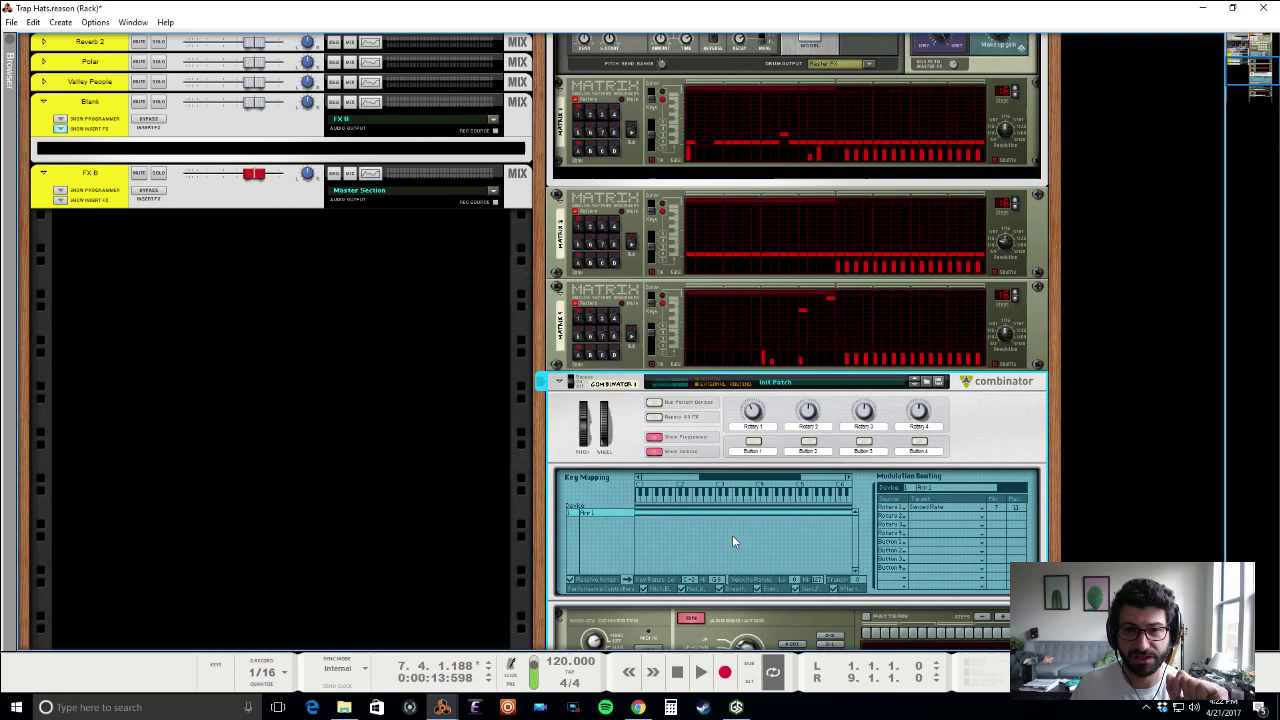
{"action": "scroll", "coordinate": [732, 535], "scroll_direction": "down", "scroll_amount": 2}
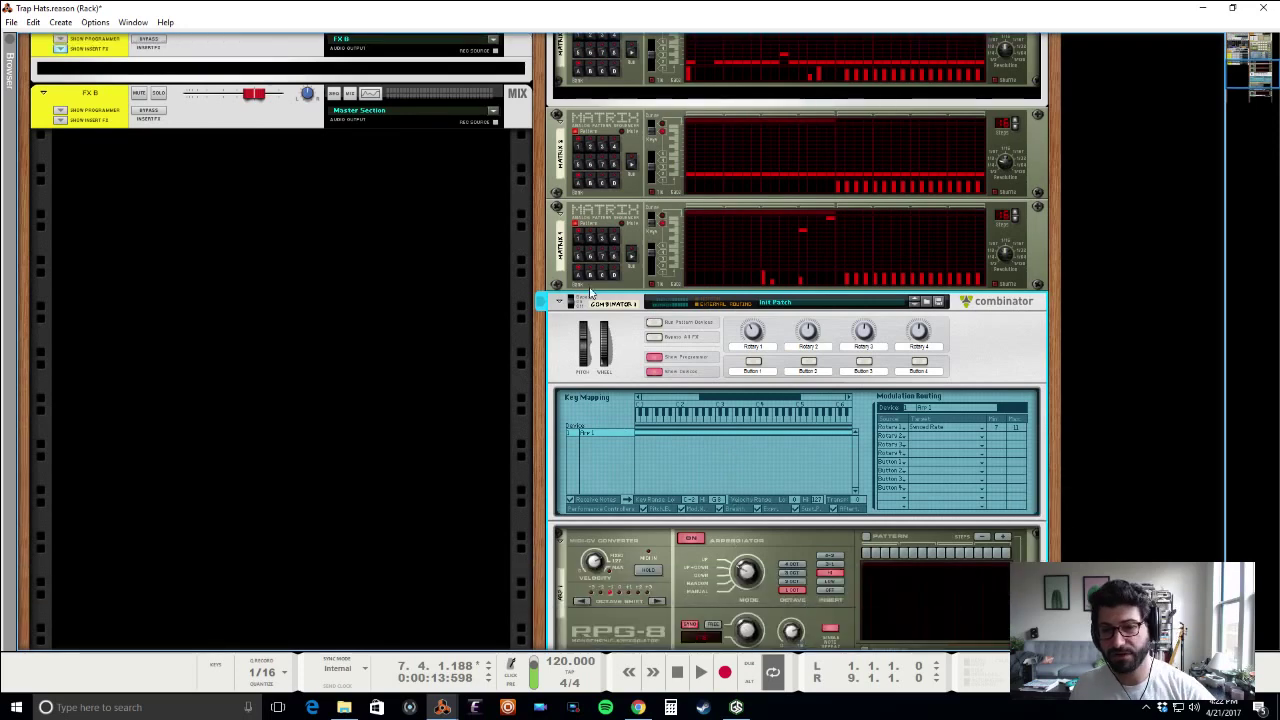
{"action": "key", "text": "Tab"}
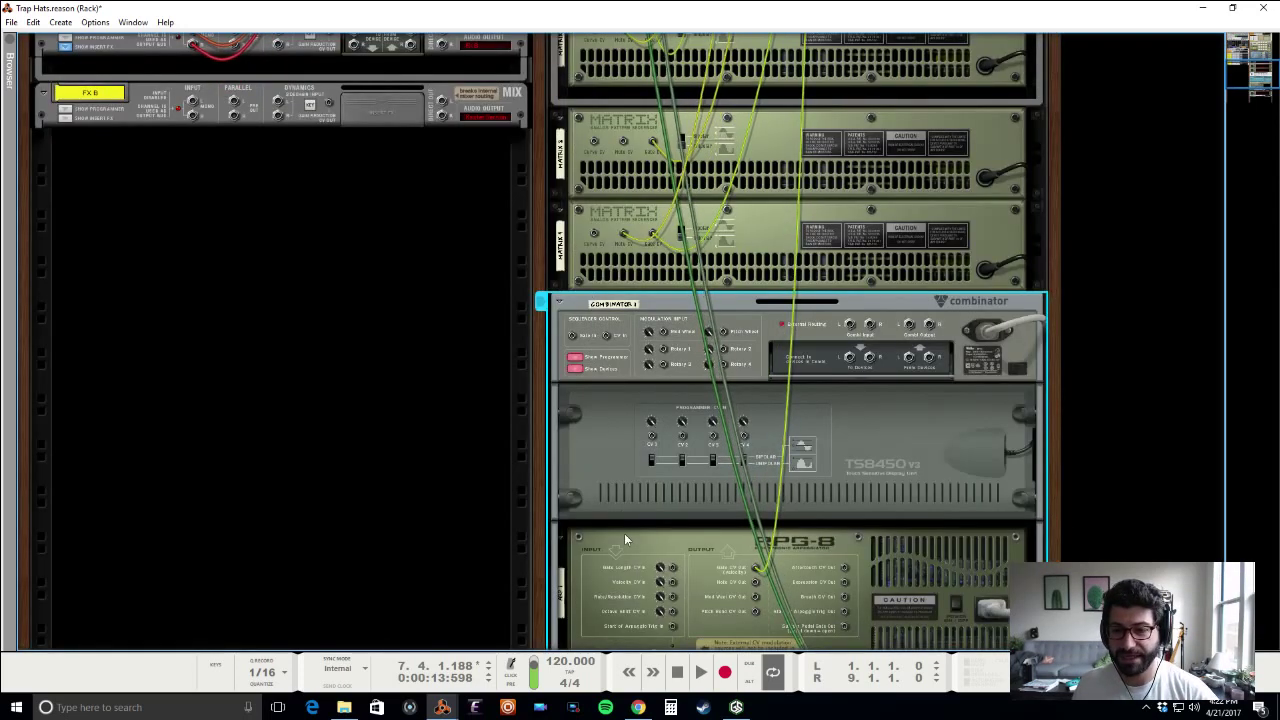
{"action": "scroll", "coordinate": [624, 538], "scroll_direction": "up", "scroll_amount": 1}
{"action": "scroll", "coordinate": [624, 538], "scroll_direction": "down", "scroll_amount": 4}
{"action": "key", "text": "Tab"}
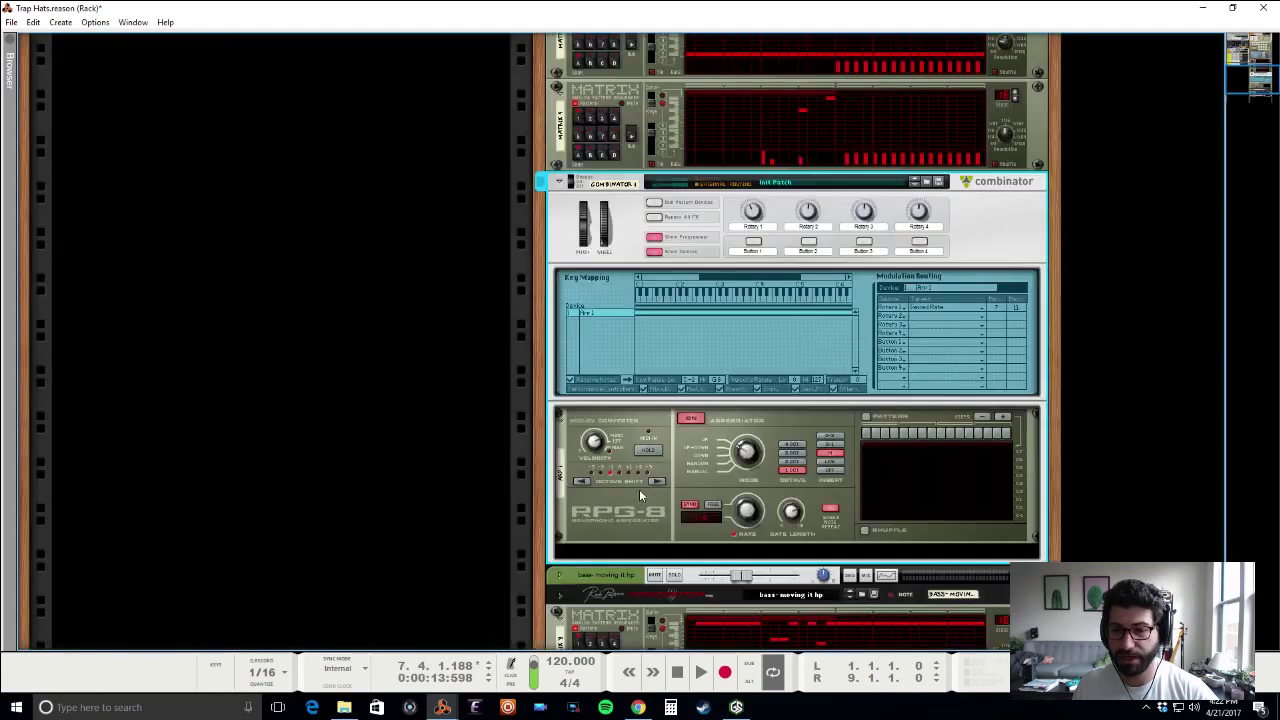
{"action": "scroll", "coordinate": [604, 515], "scroll_direction": "up", "scroll_amount": 1}
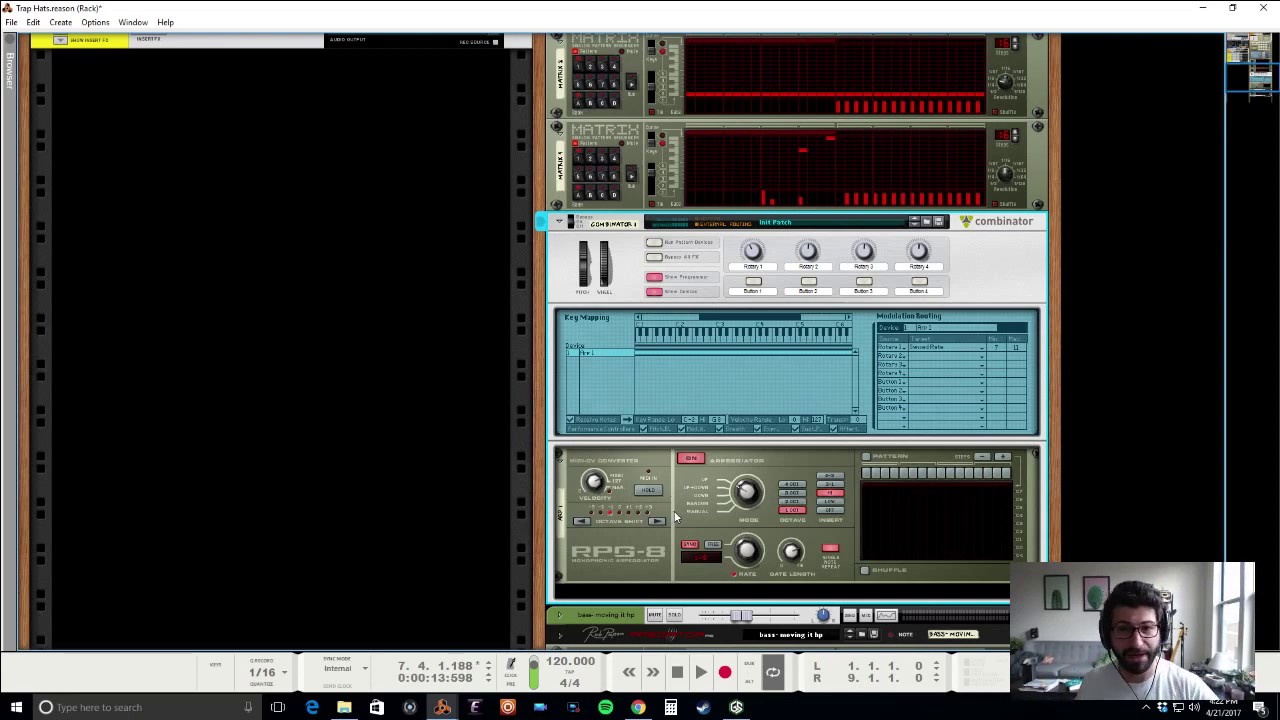
{"action": "key", "text": "F7"}
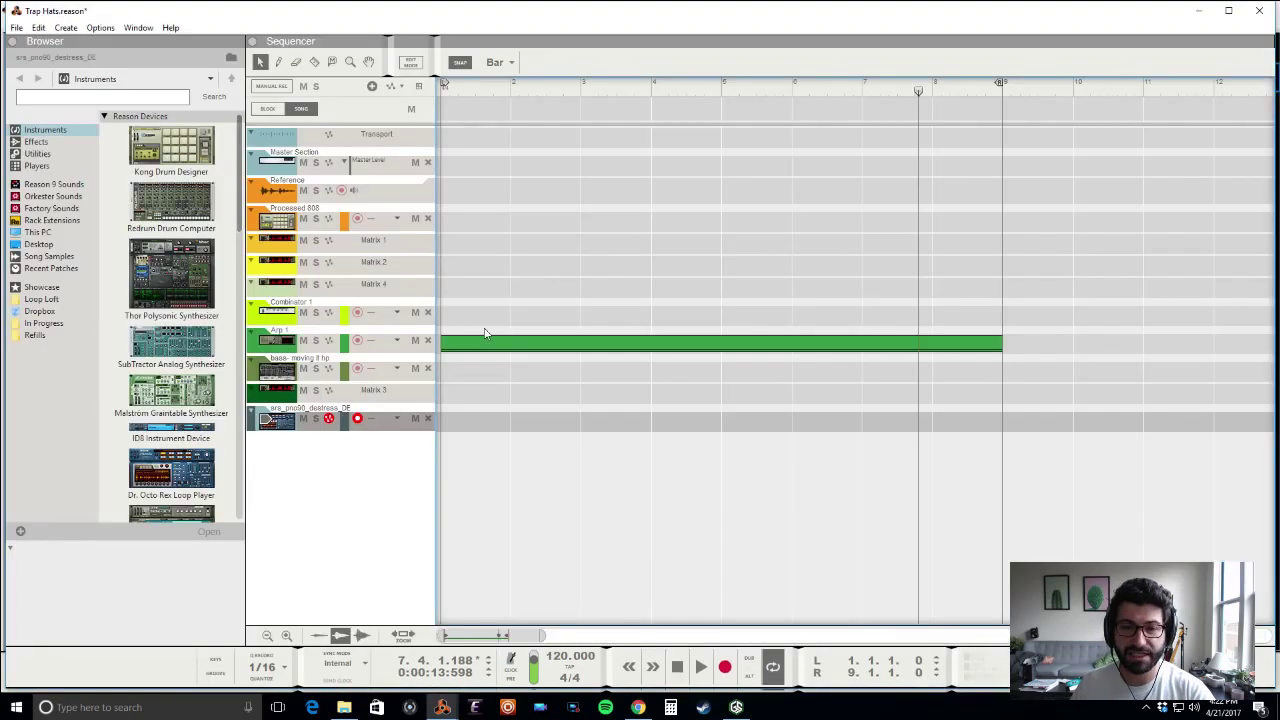
{"action": "double_click", "coordinate": [476, 345]}
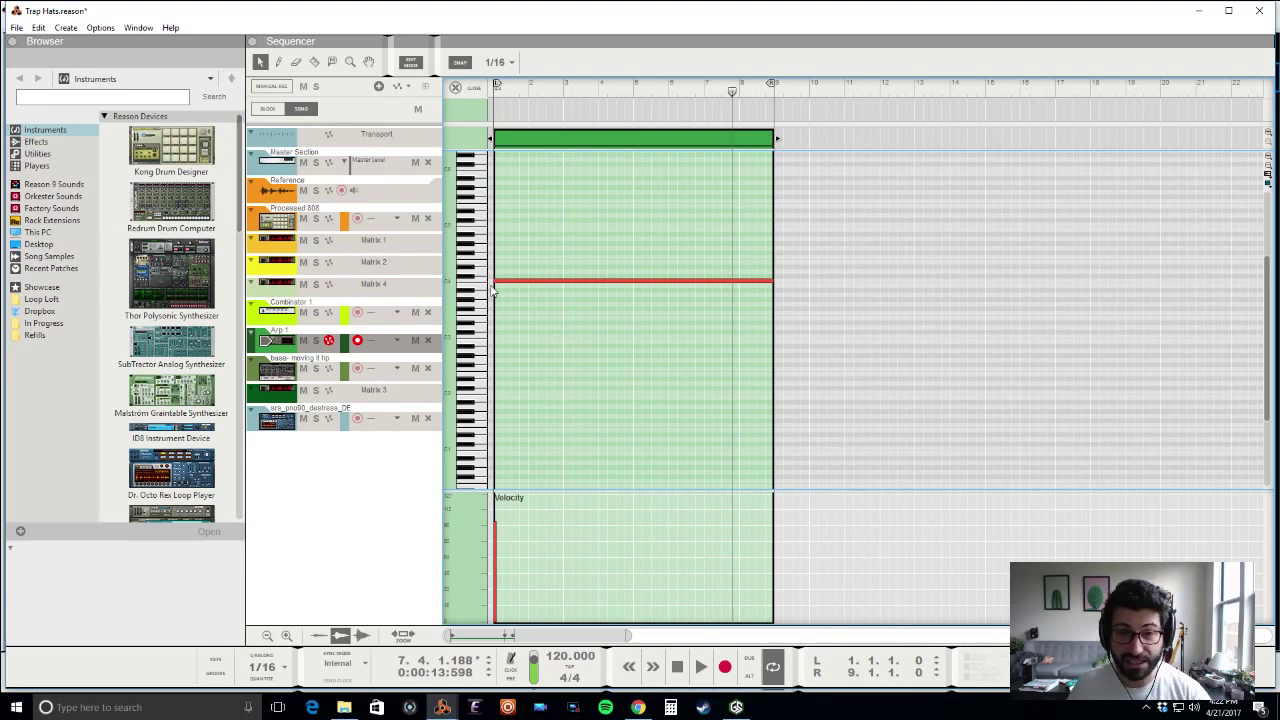
{"action": "left_click", "coordinate": [455, 90]}
{"action": "key", "text": "alt+Tab"}
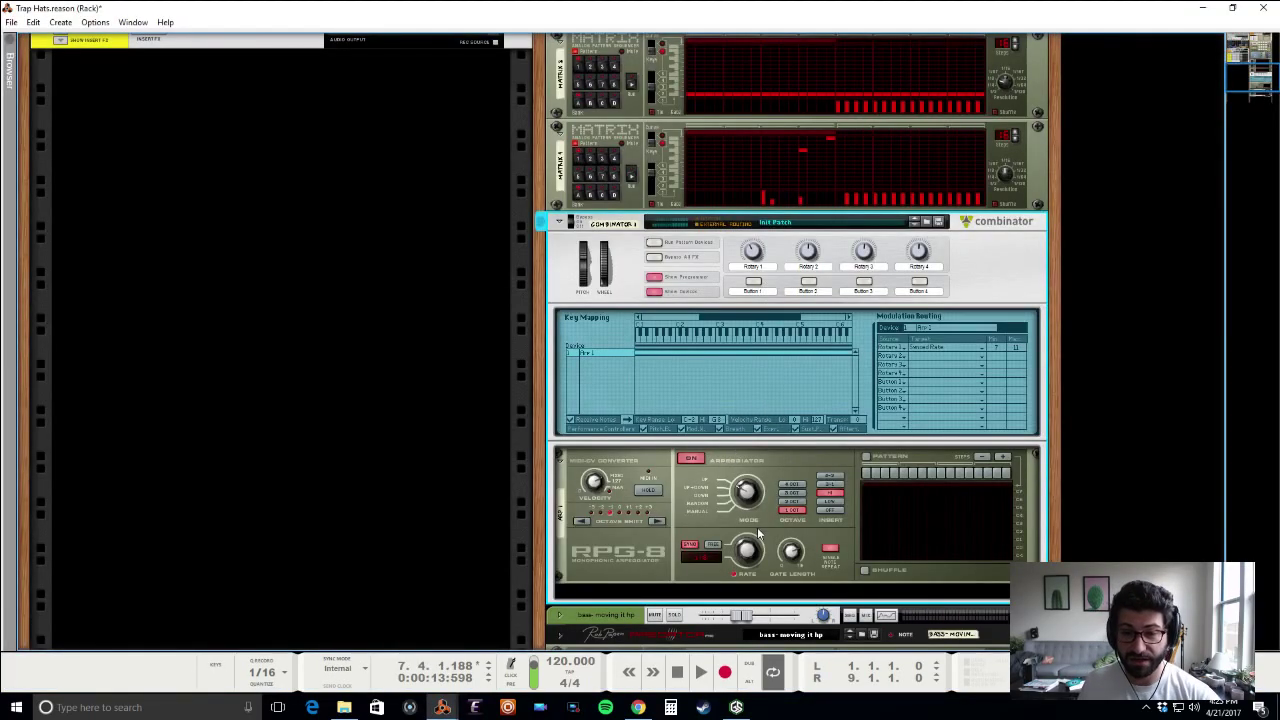
Step: Set the RPG-8 arpeggio range to 2 octaves and start playback
{"action": "left_click", "coordinate": [793, 501]}
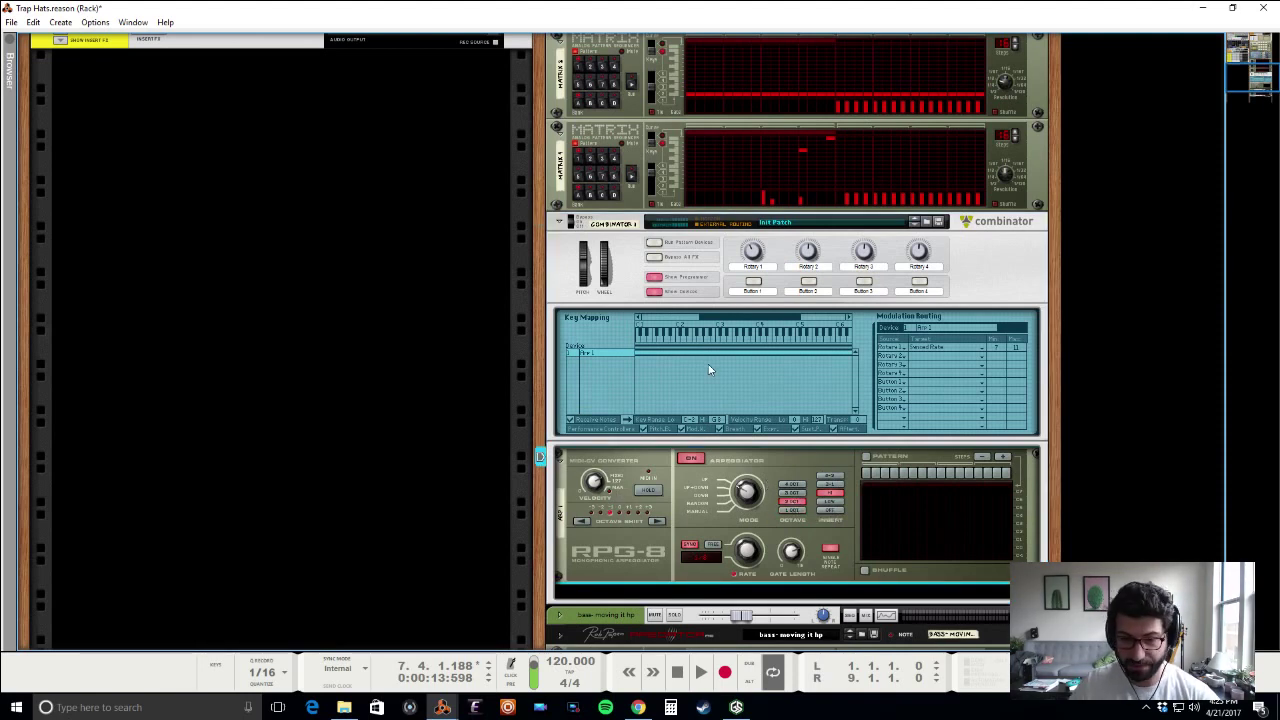
{"action": "key", "text": "space"}
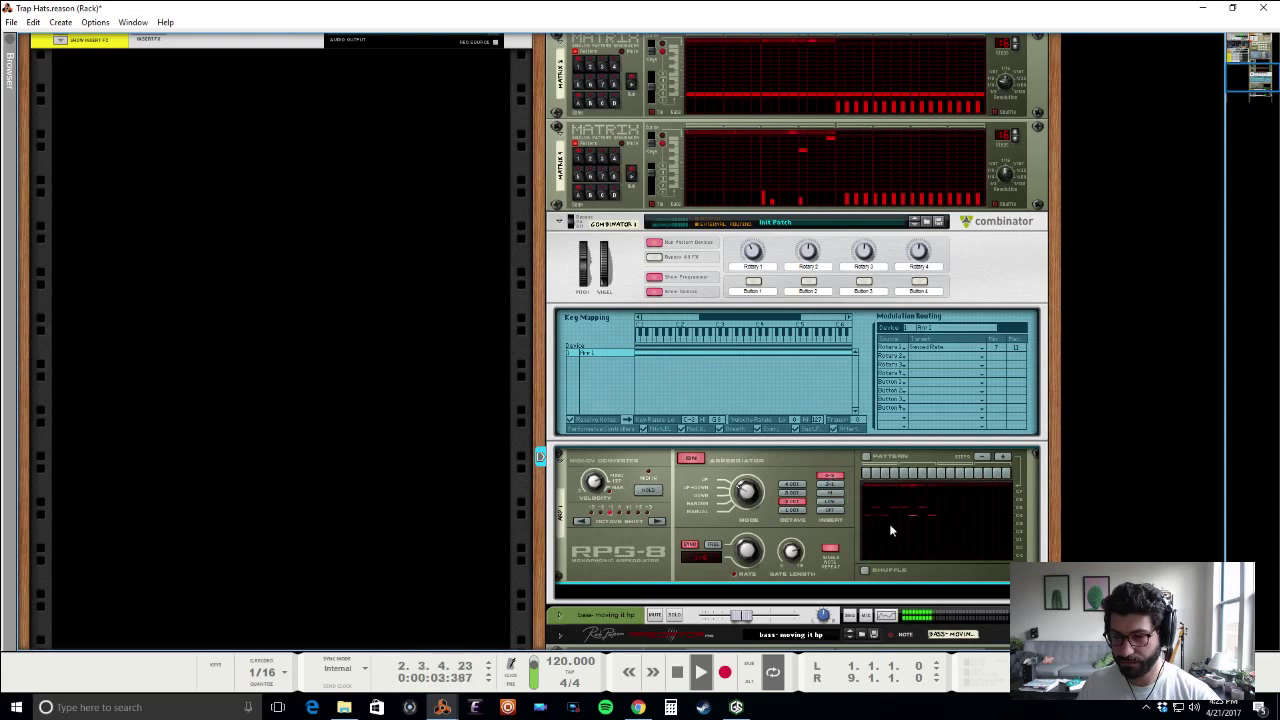
{"action": "scroll", "coordinate": [797, 558], "scroll_direction": "up", "scroll_amount": 4}
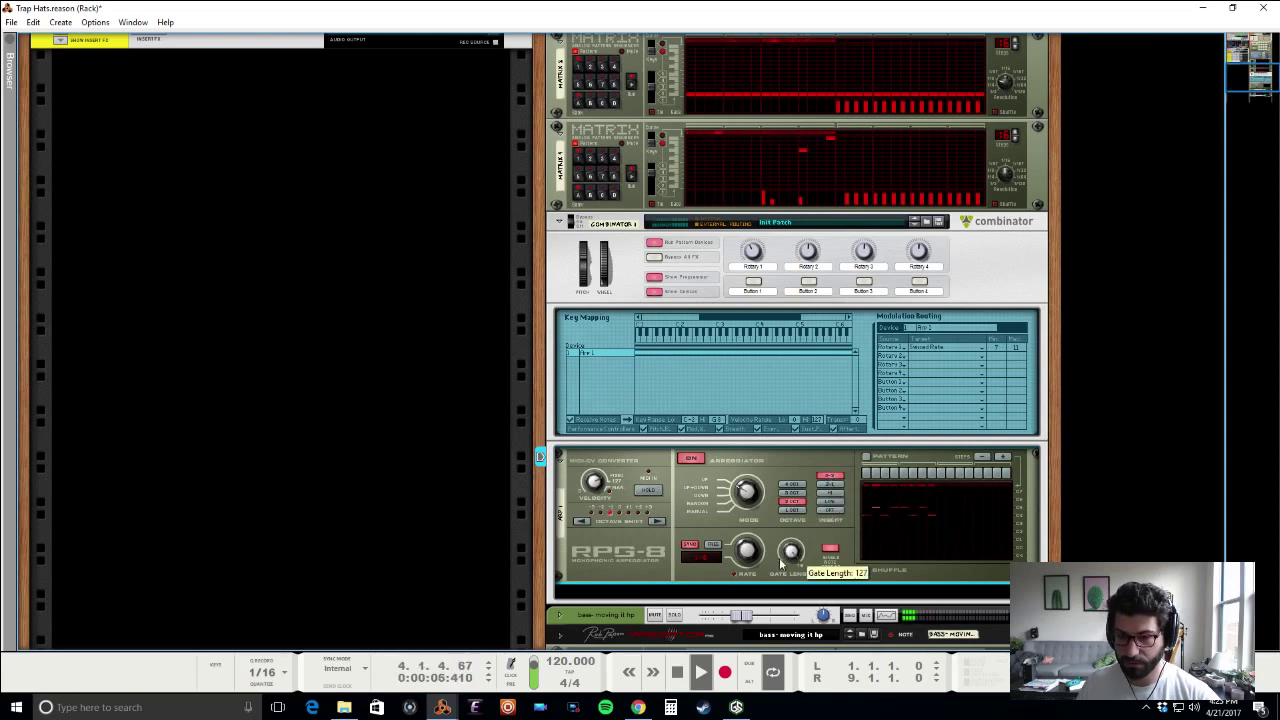
Step: Shorten the gate length, lower the octave shift by one, and turn the rack to its back
{"action": "scroll", "coordinate": [797, 558], "scroll_direction": "down", "scroll_amount": 15}
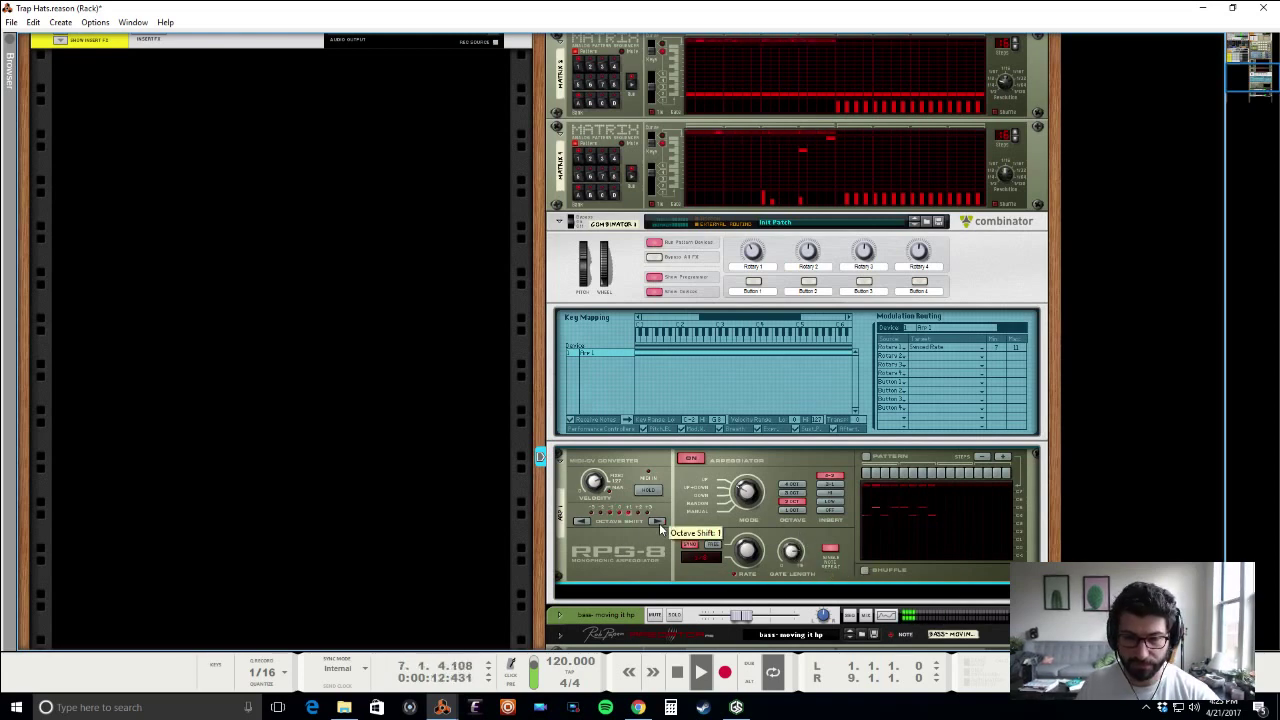
{"action": "left_click", "coordinate": [584, 523]}
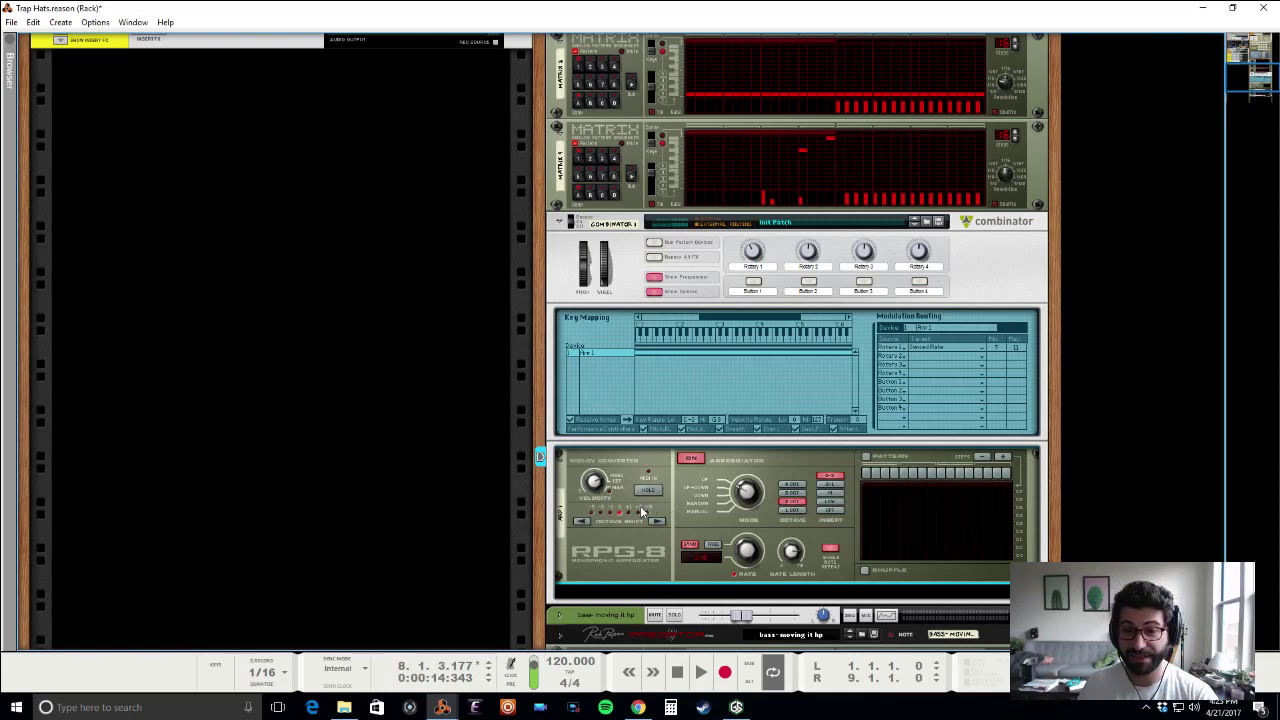
{"action": "key", "text": "Tab"}
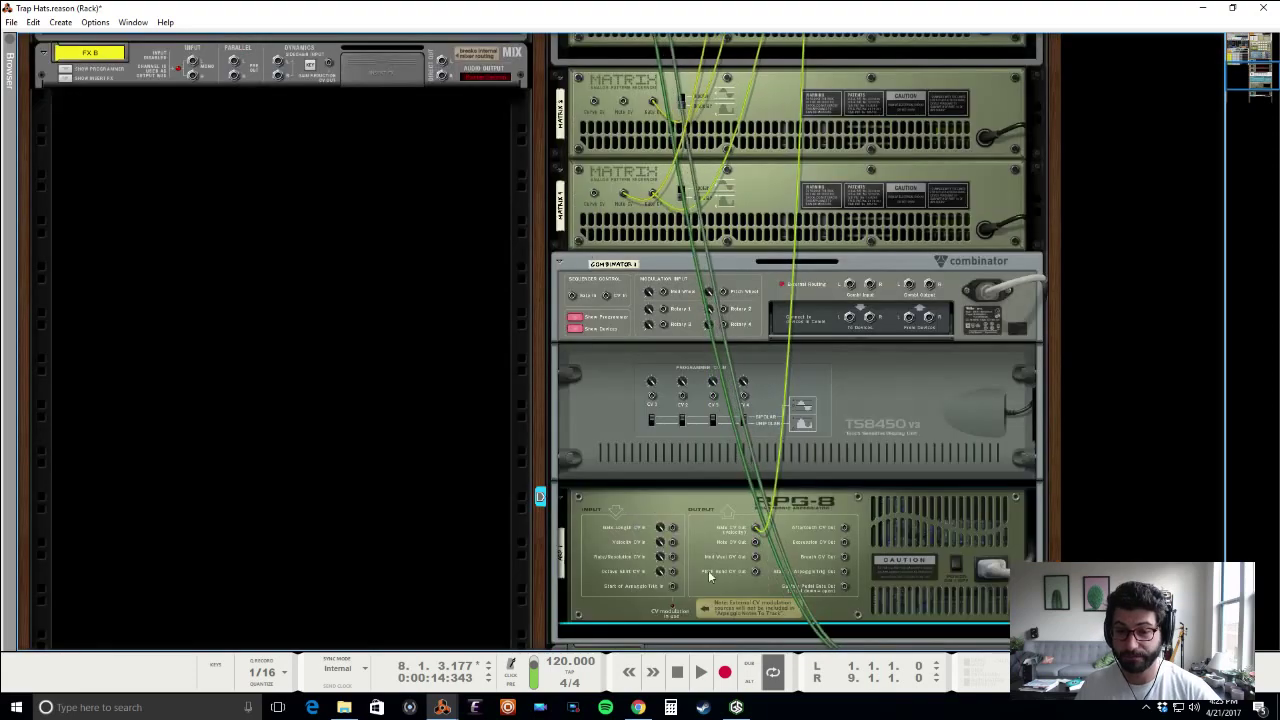
Step: On the rack's back, repatch a Kong cable up to the device above it
{"action": "scroll", "coordinate": [760, 540], "scroll_direction": "up", "scroll_amount": 15}
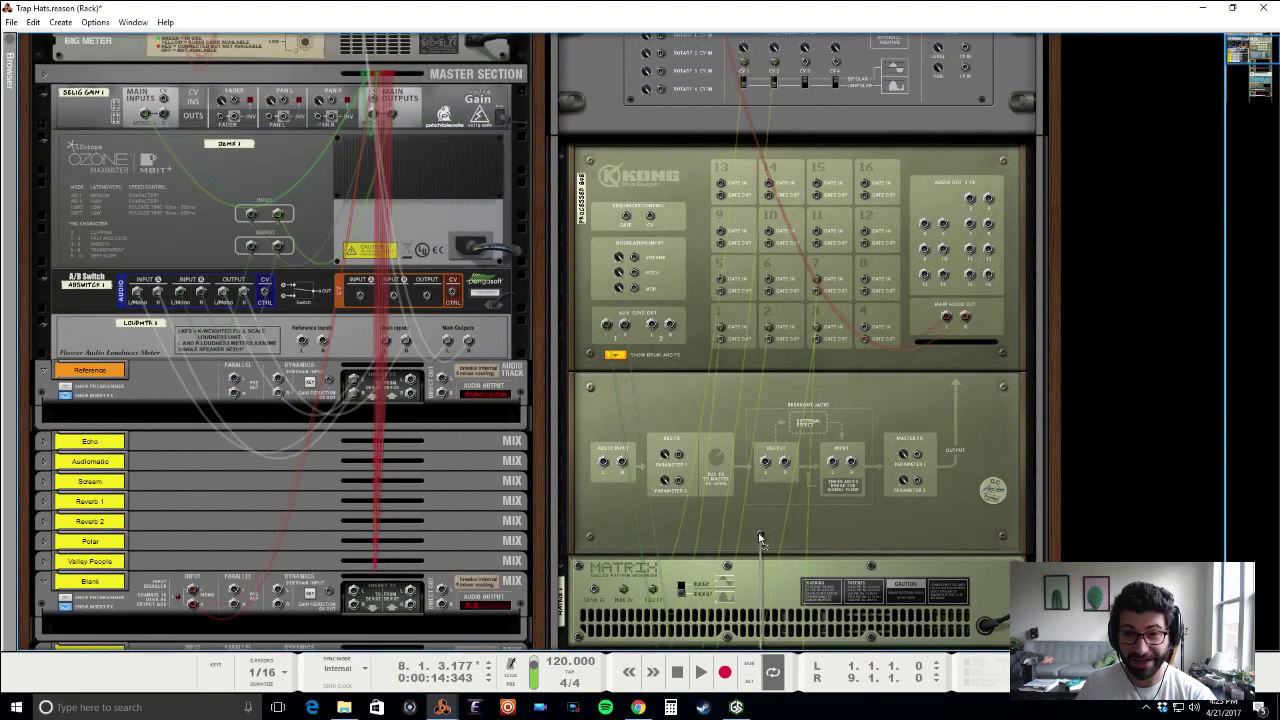
{"action": "scroll", "coordinate": [720, 500], "scroll_direction": "up", "scroll_amount": 2}
{"action": "mouse_move", "coordinate": [733, 455]}
{"action": "left_mouse_down"}
{"action": "mouse_move", "coordinate": [766, 330]}
{"action": "mouse_move", "coordinate": [893, 140]}
{"action": "mouse_move", "coordinate": [826, 152]}
{"action": "mouse_move", "coordinate": [1001, 226]}
{"action": "left_mouse_up"}
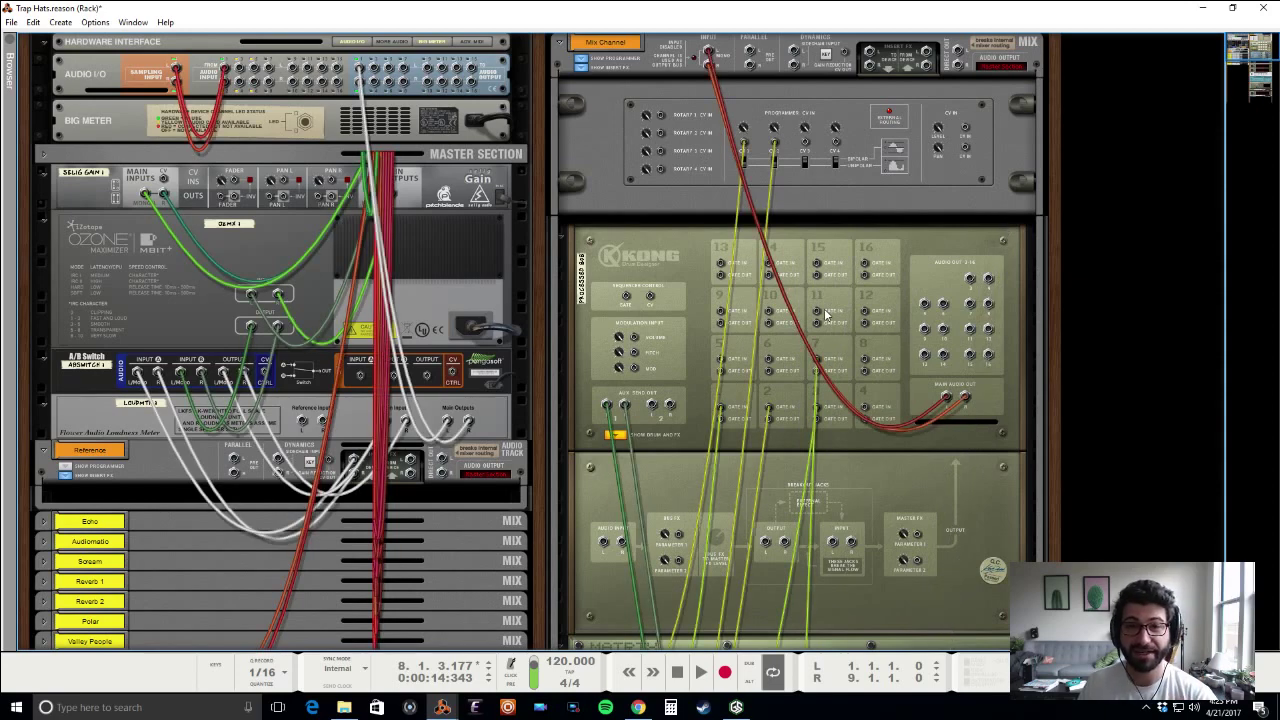
{"action": "scroll", "coordinate": [775, 291], "scroll_direction": "down", "scroll_amount": 10}
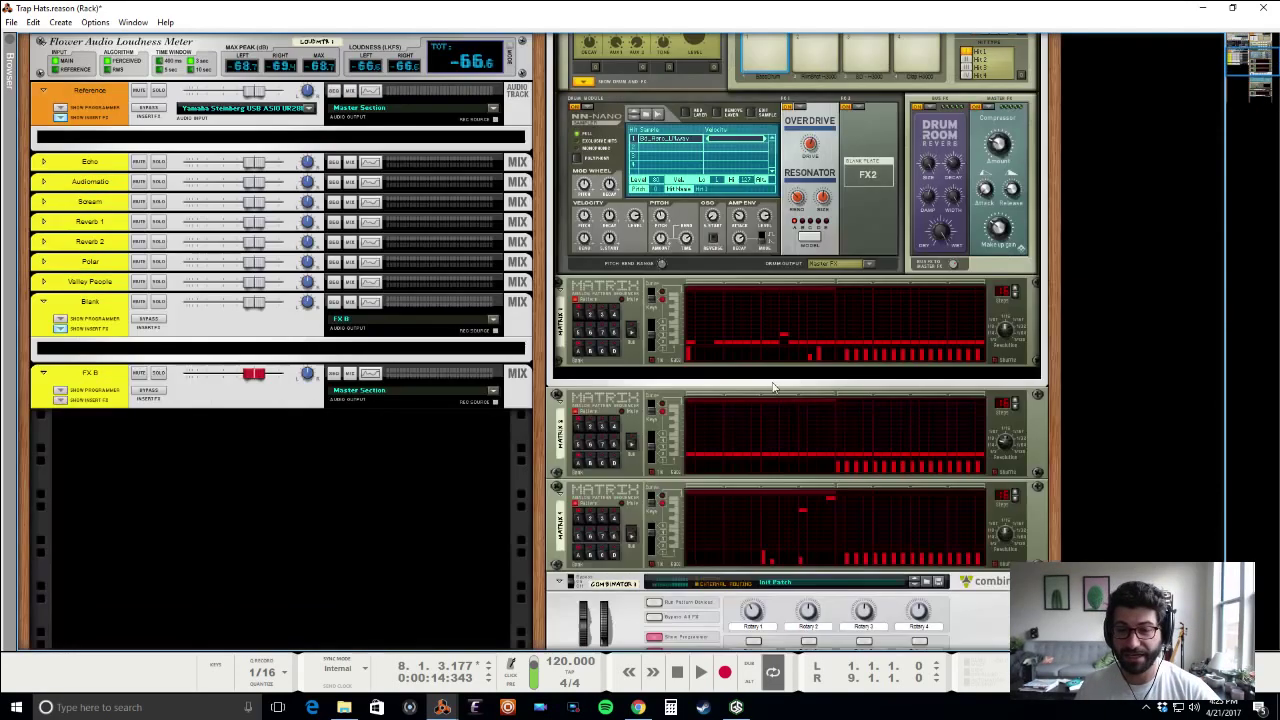
Step: Set the RPG-8 back to 1 octave and keep Rotary 1 as the first route's source
{"action": "scroll", "coordinate": [773, 387], "scroll_direction": "down", "scroll_amount": 6}
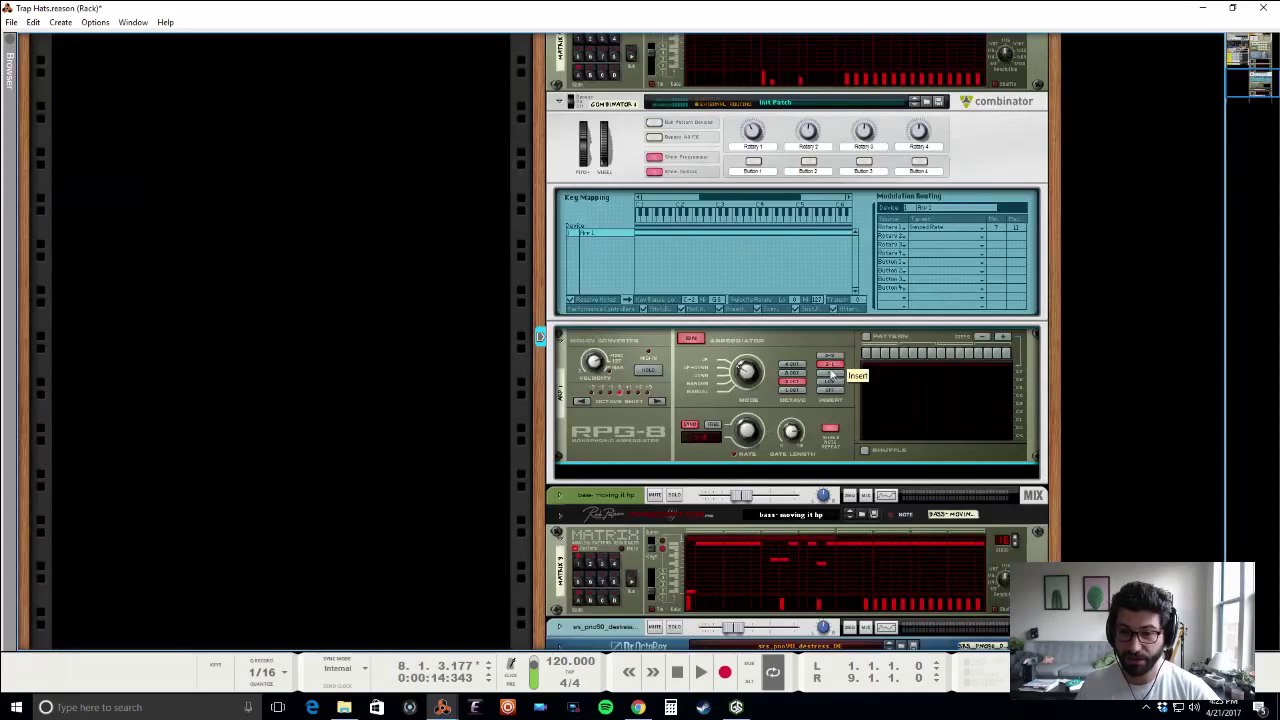
{"action": "left_click", "coordinate": [790, 389]}
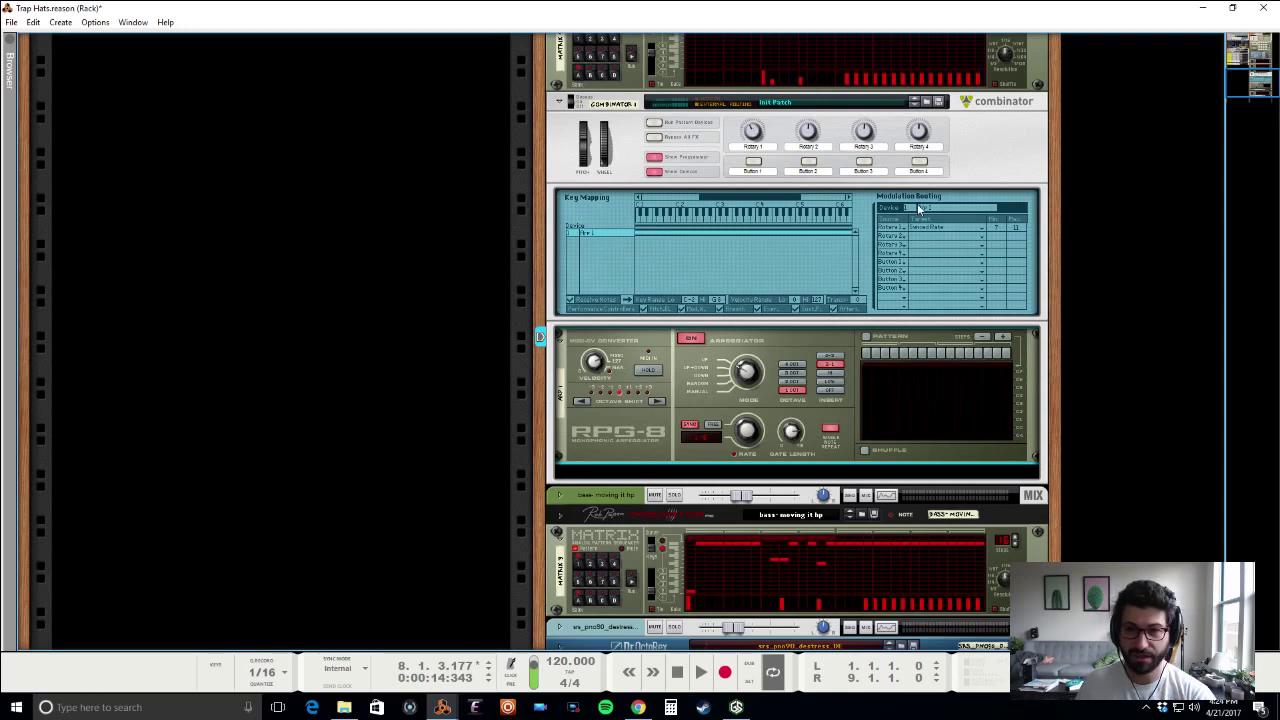
{"action": "left_click", "coordinate": [897, 229]}
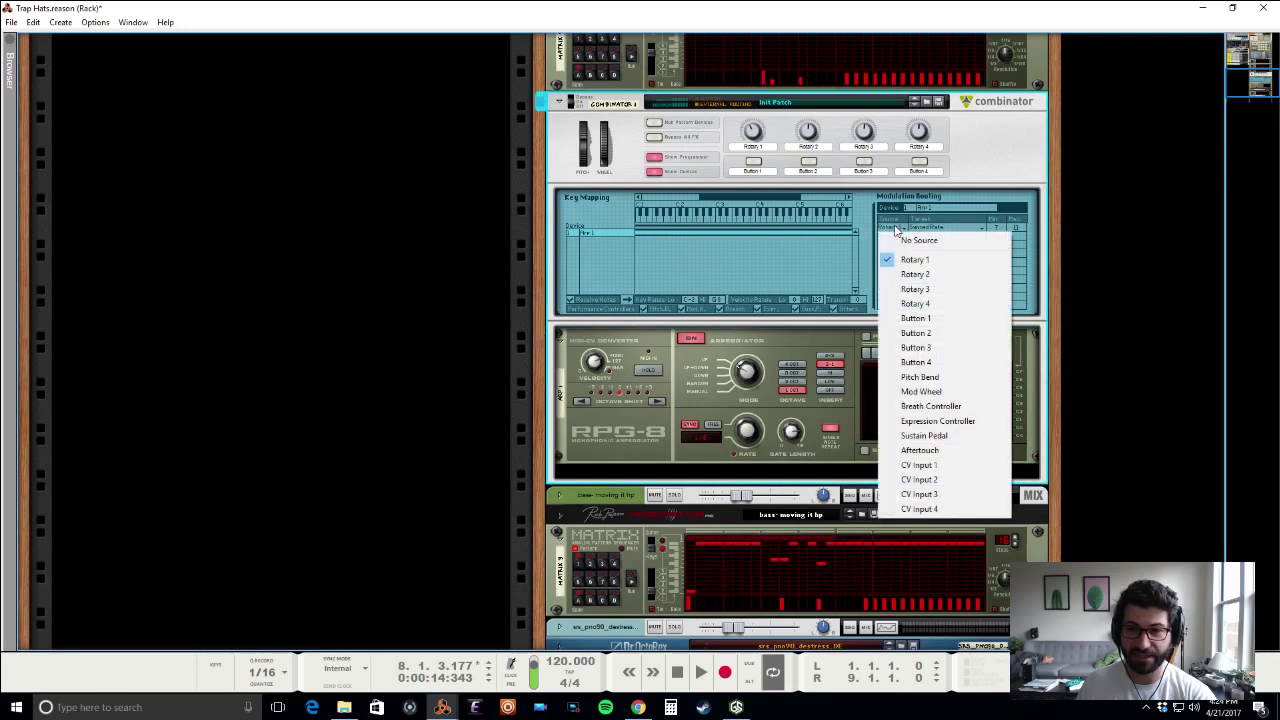
{"action": "left_click", "coordinate": [907, 258]}
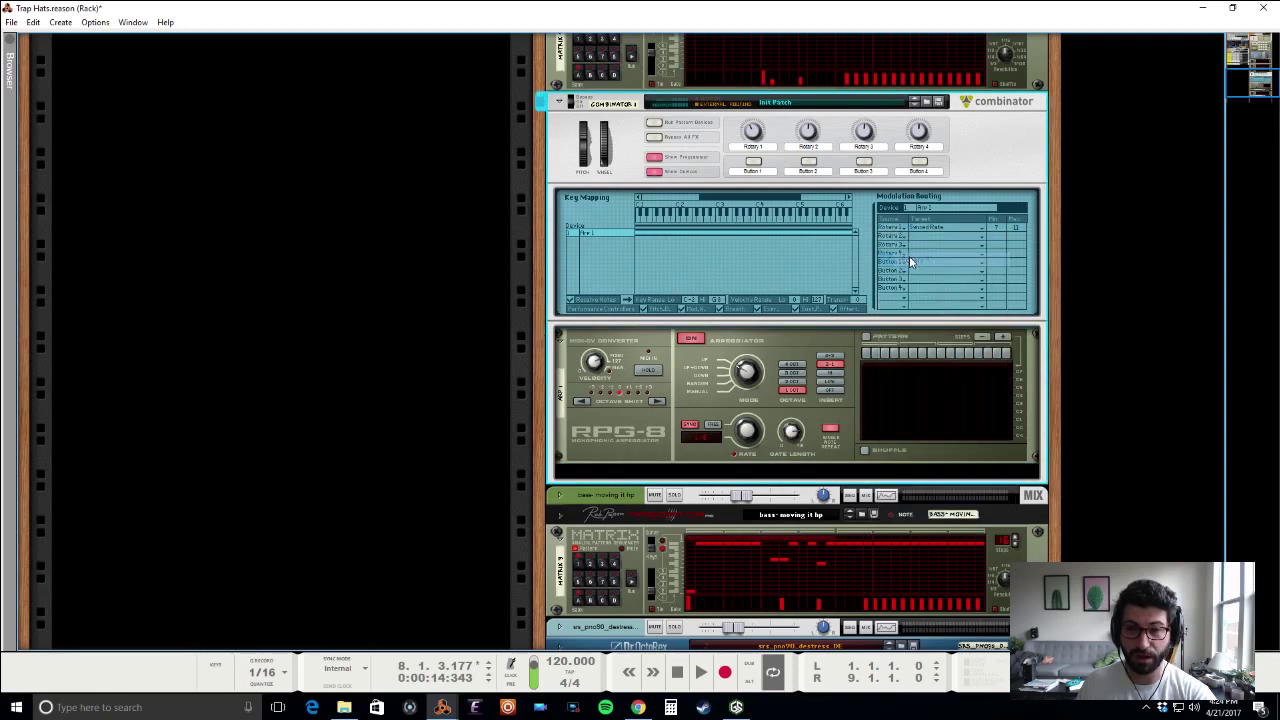
Step: Rename the Combinator's first rotary to 'Rate'
{"action": "double_click", "coordinate": [752, 146]}
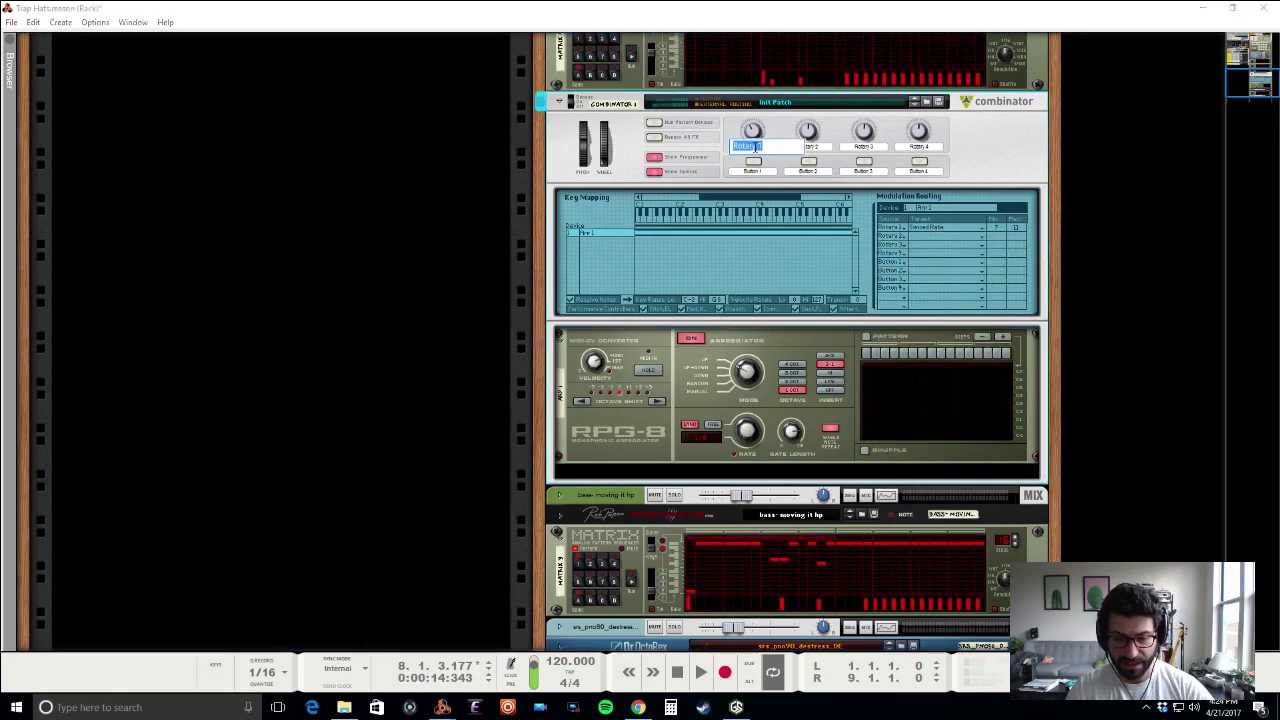
{"action": "type", "text": "Resolution"}
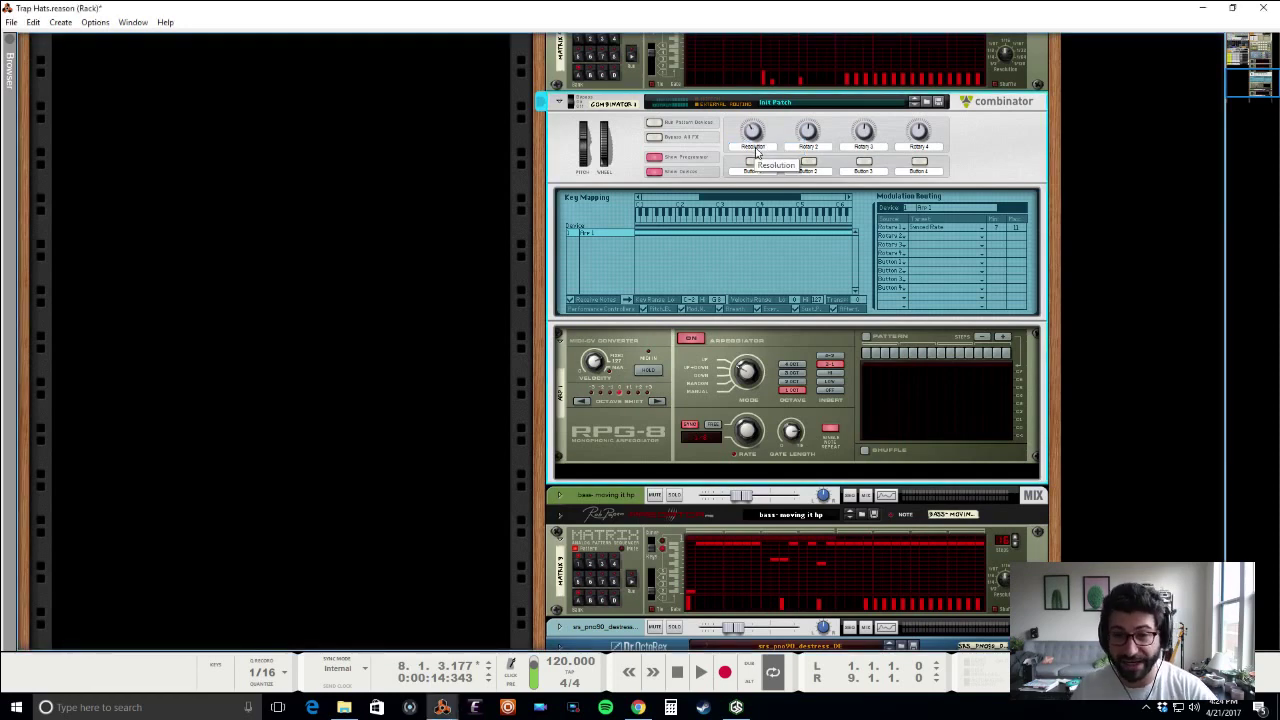
{"action": "double_click", "coordinate": [754, 146]}
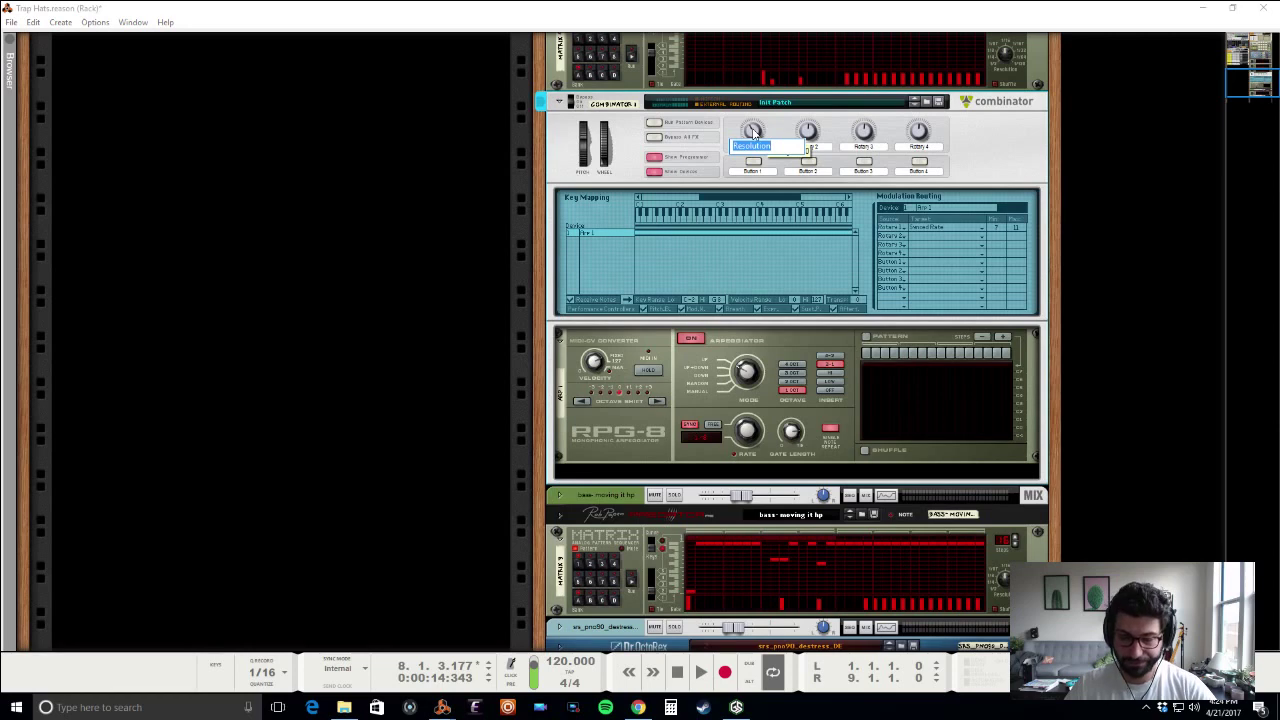
{"action": "type", "text": "Rate"}
{"action": "key", "text": "Return"}
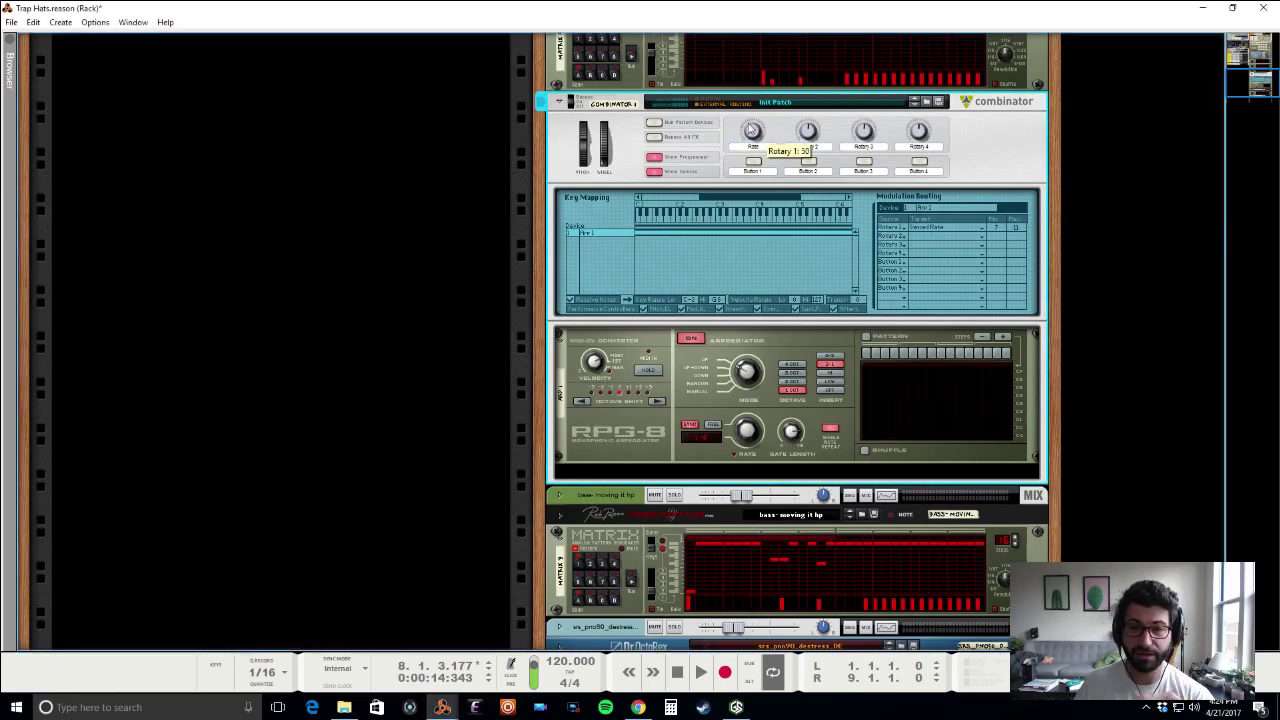
Step: Test the Rate knob by turning it down to 38 and back up to 113
{"action": "left_click_drag", "start_coordinate": [752, 130], "coordinate": [754, 150]}
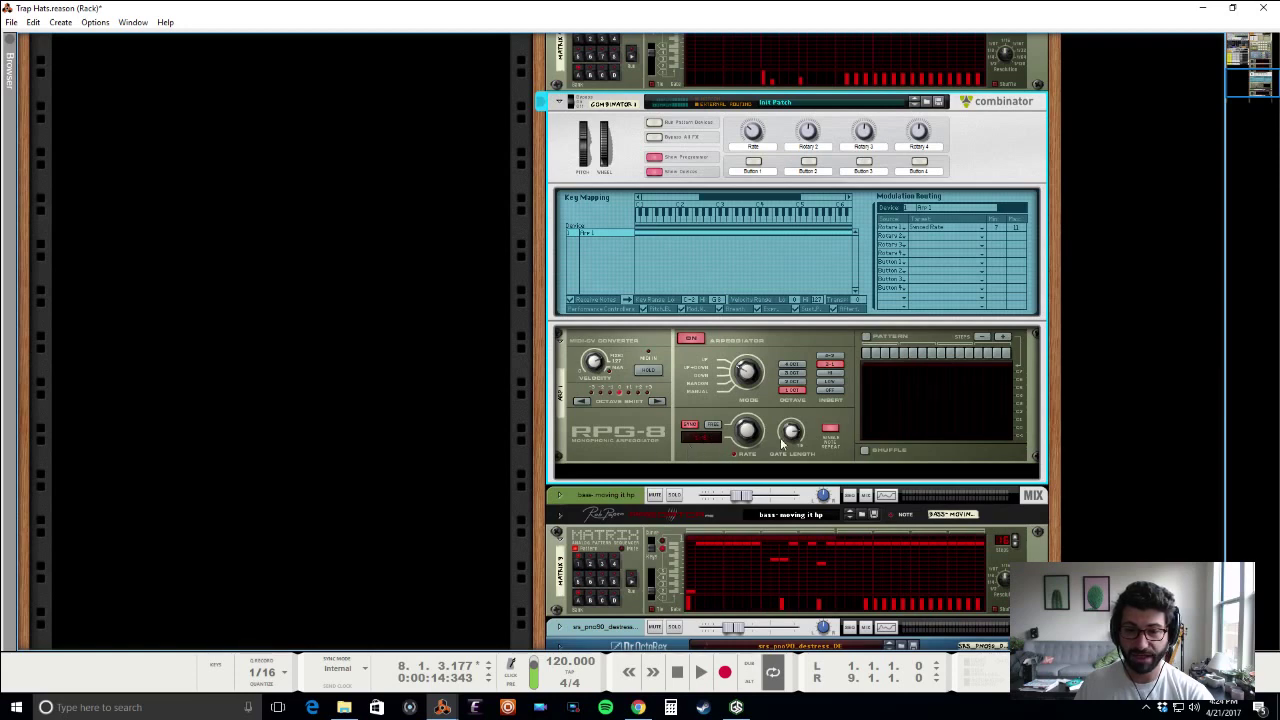
{"action": "left_click_drag", "start_coordinate": [755, 146], "coordinate": [757, 117]}
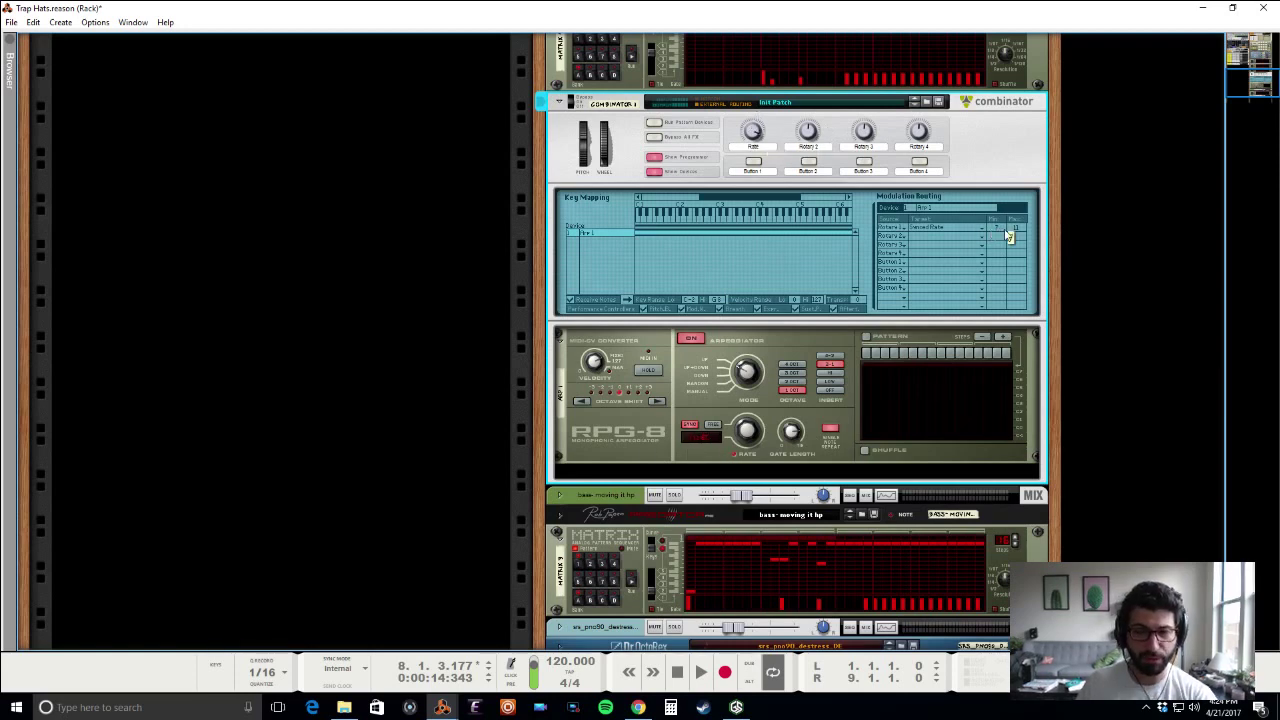
{"action": "mouse_move", "coordinate": [1016, 232]}
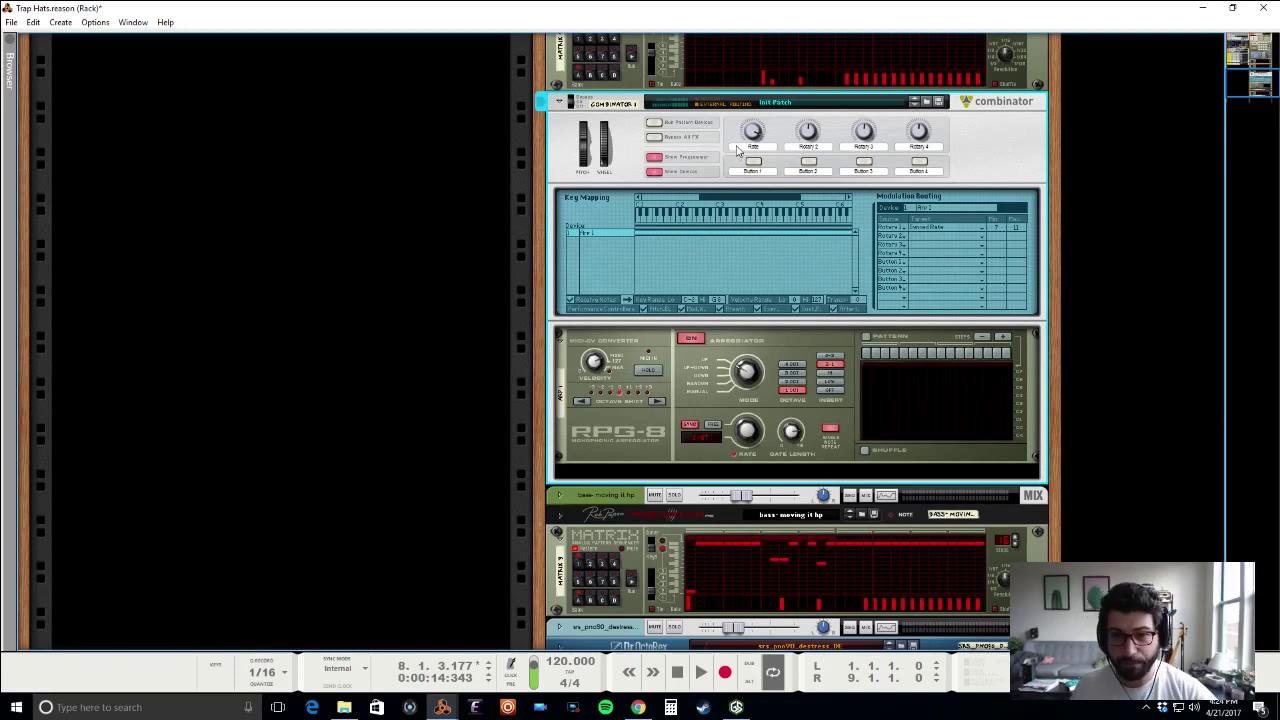
Step: Flip the rack to its rear and view the RPG-8 gate cable to Kong Pad 7
{"action": "key", "text": "Tab"}
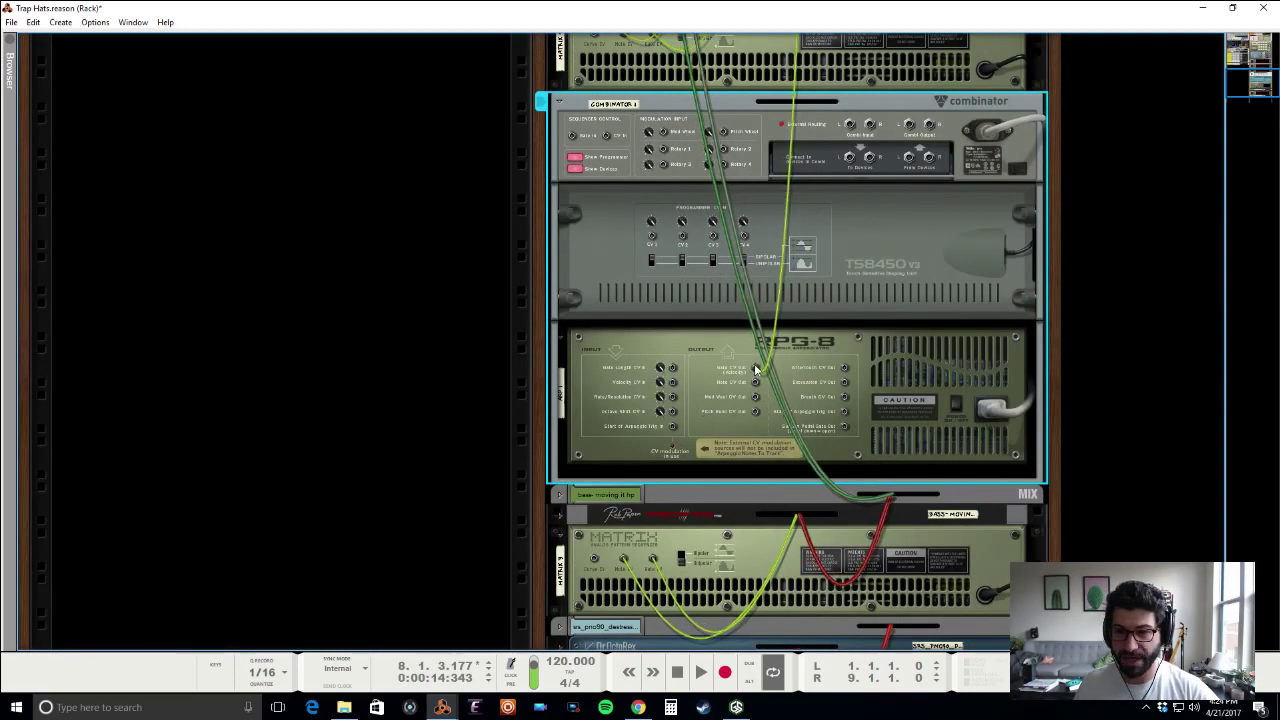
{"action": "mouse_move", "coordinate": [753, 369]}
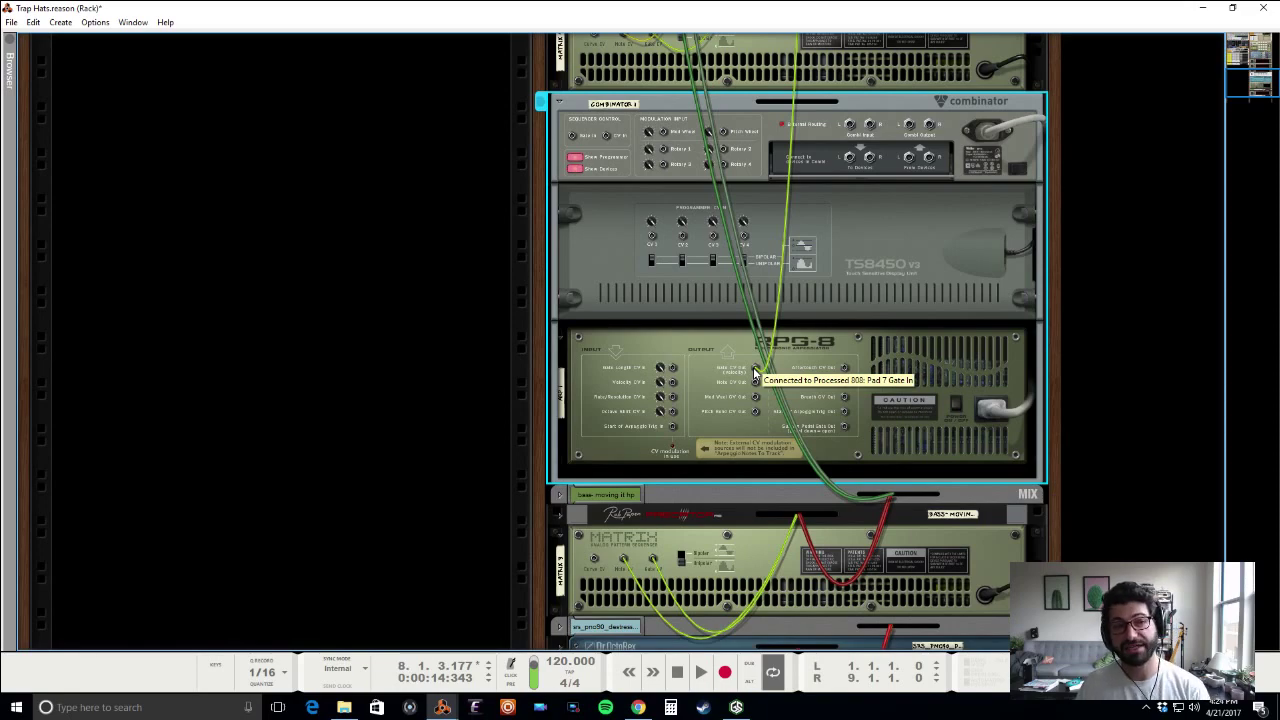
{"action": "scroll", "coordinate": [753, 372], "scroll_direction": "up", "scroll_amount": 5}
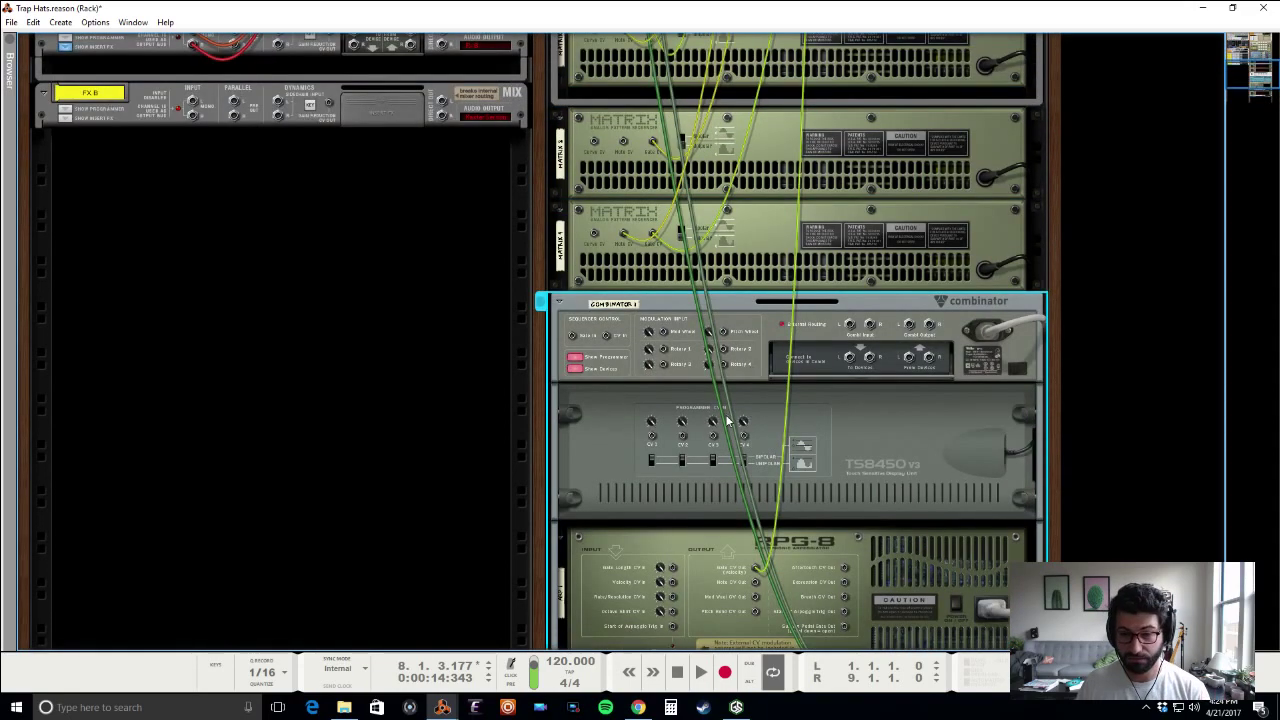
{"action": "scroll", "coordinate": [727, 420], "scroll_direction": "up", "scroll_amount": 9}
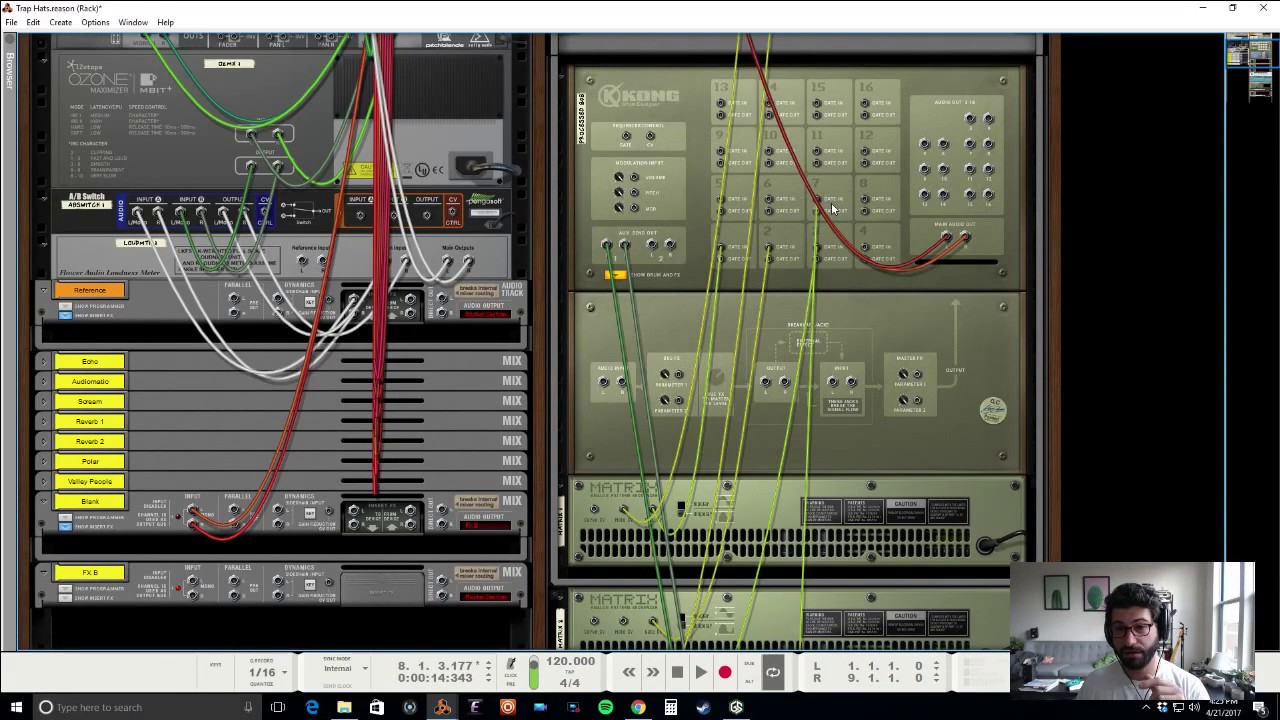
Step: Return to the front panels and raise Combinator Rotary 1 from 22 to 40
{"action": "key", "text": "Tab"}
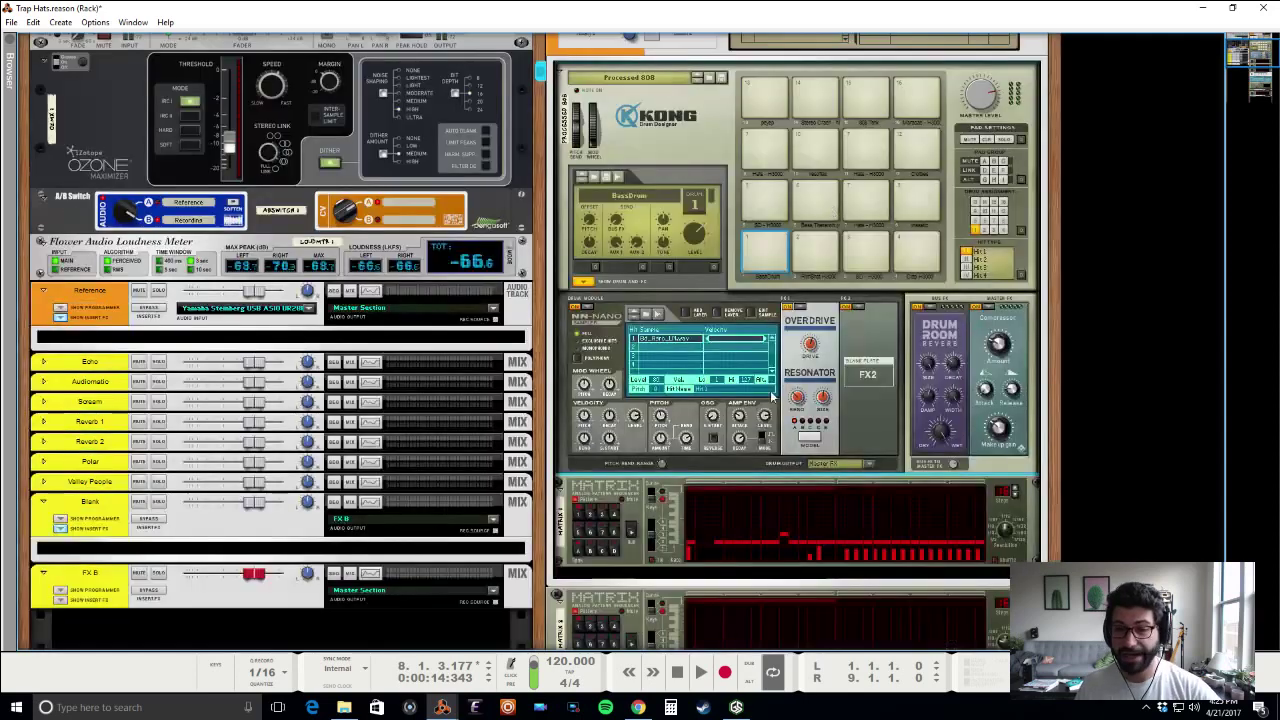
{"action": "scroll", "coordinate": [769, 379], "scroll_direction": "down", "scroll_amount": 3}
{"action": "scroll", "coordinate": [769, 379], "scroll_direction": "down", "scroll_amount": 1}
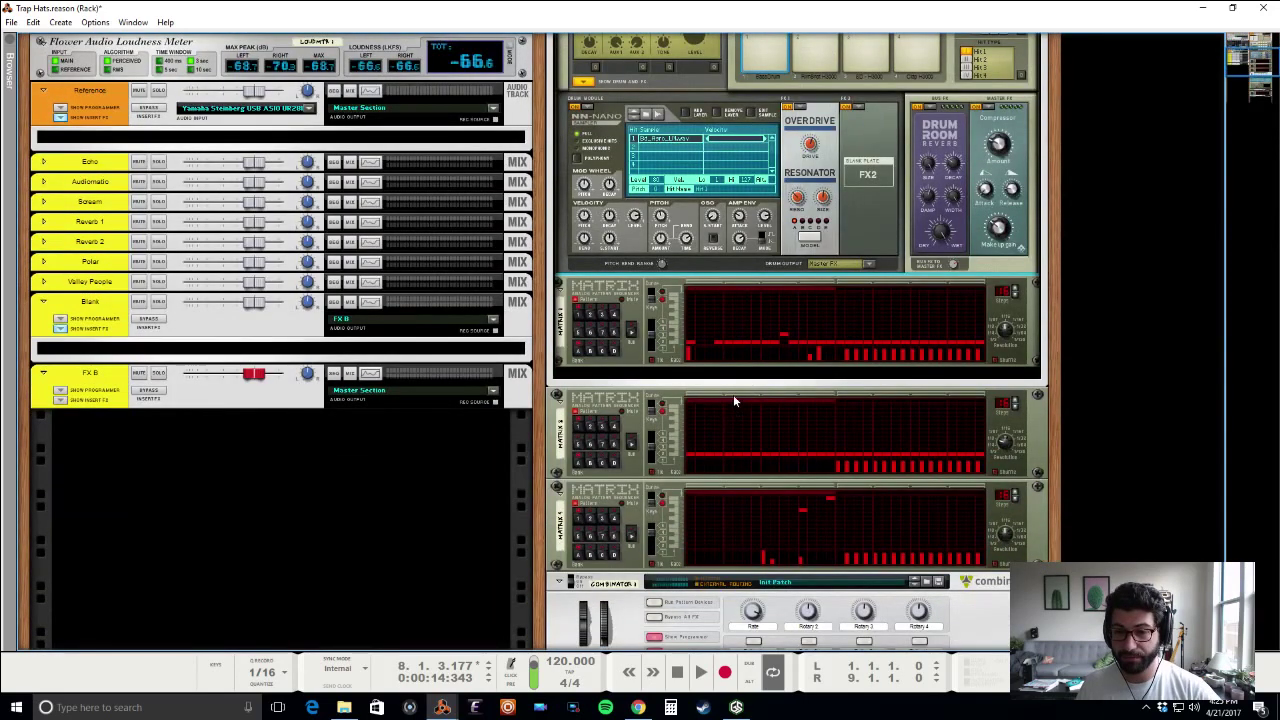
{"action": "scroll", "coordinate": [758, 385], "scroll_direction": "down", "scroll_amount": 4}
{"action": "left_click", "coordinate": [752, 420]}
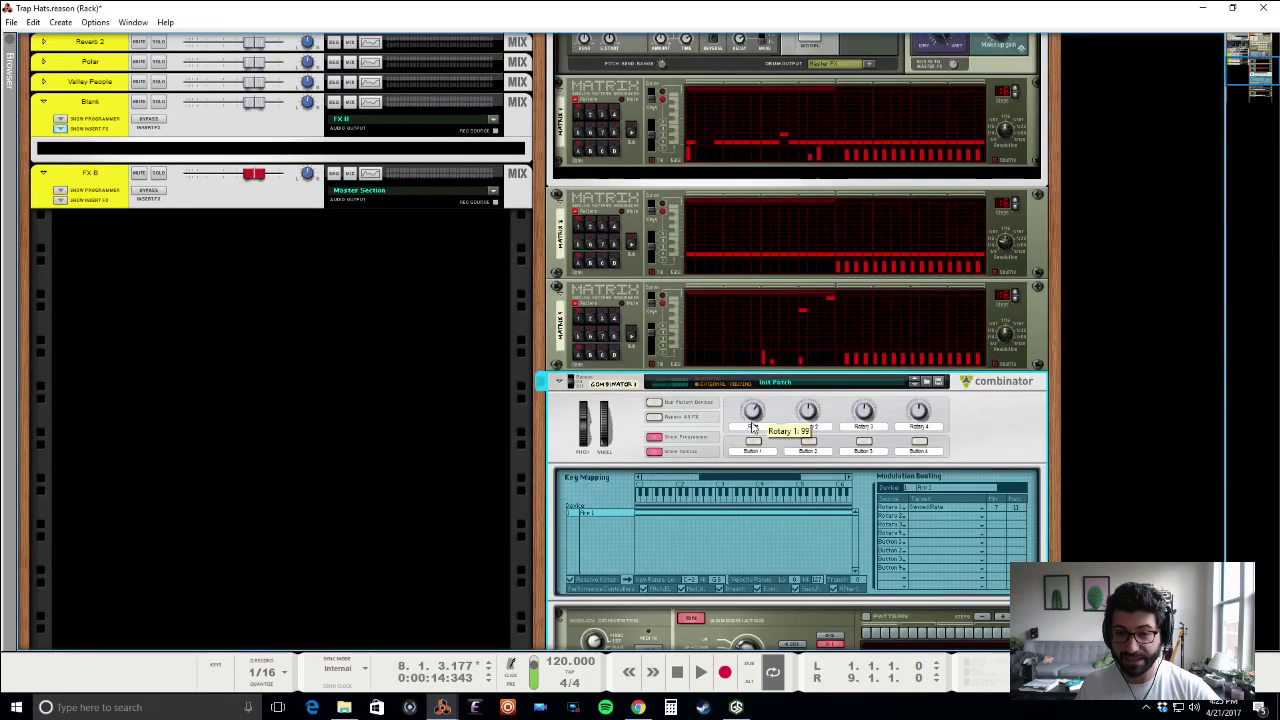
{"action": "left_click_drag", "start_coordinate": [753, 443], "coordinate": [752, 410]}
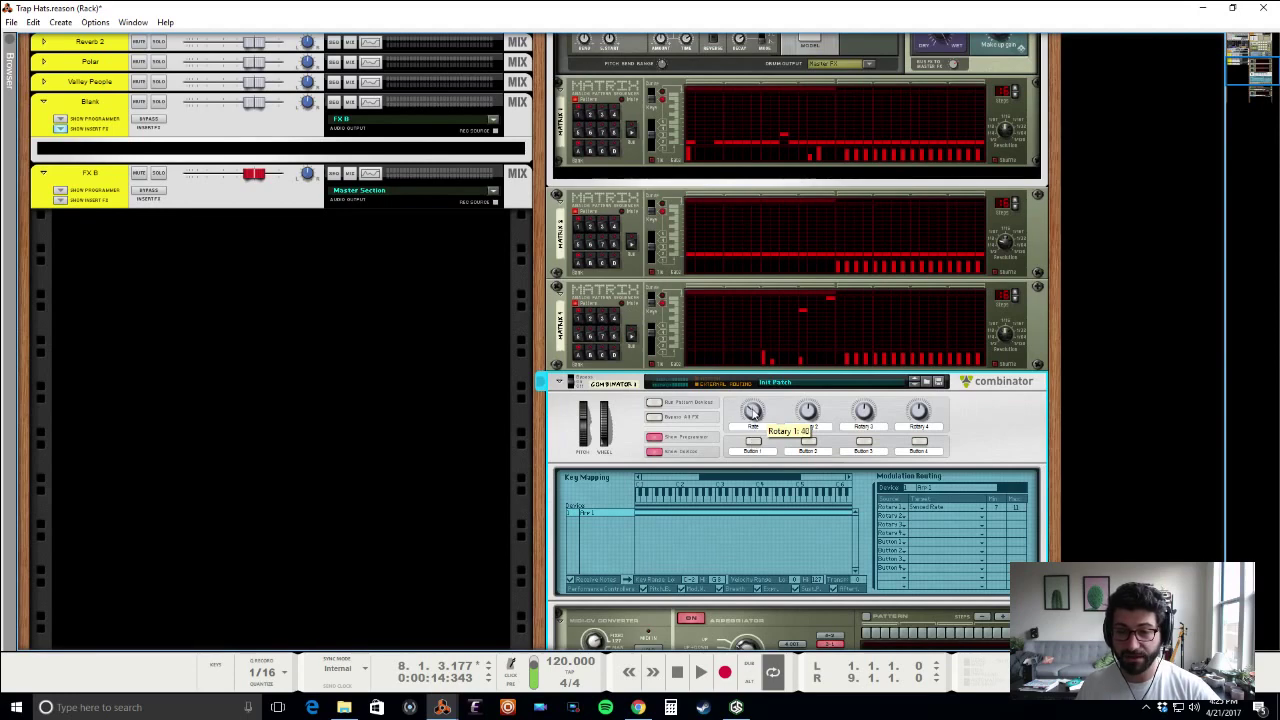
Step: Draw a Rotary 1 automation clip from the song start to bar 9 and open it
{"action": "right_click", "coordinate": [754, 412]}
{"action": "left_click", "coordinate": [780, 418]}
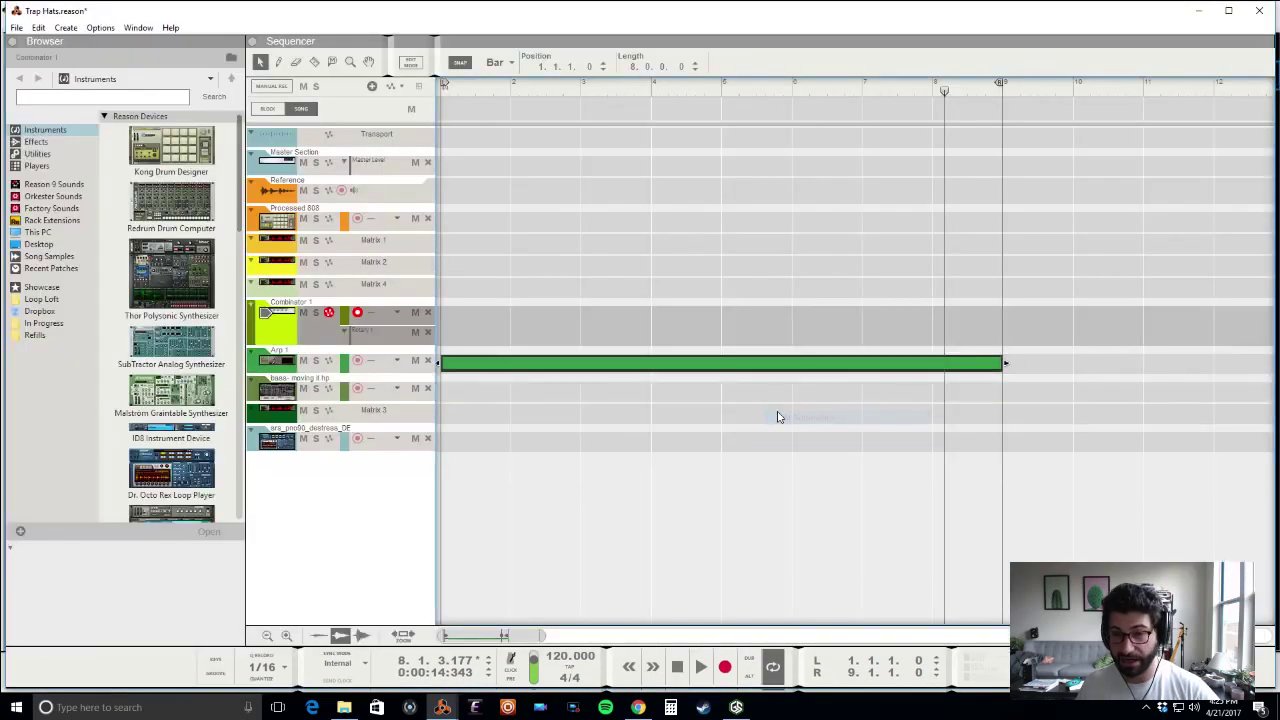
{"action": "left_click_drag", "start_coordinate": [443, 323], "coordinate": [951, 326]}
{"action": "key", "text": "q"}
{"action": "double_click", "coordinate": [521, 337]}
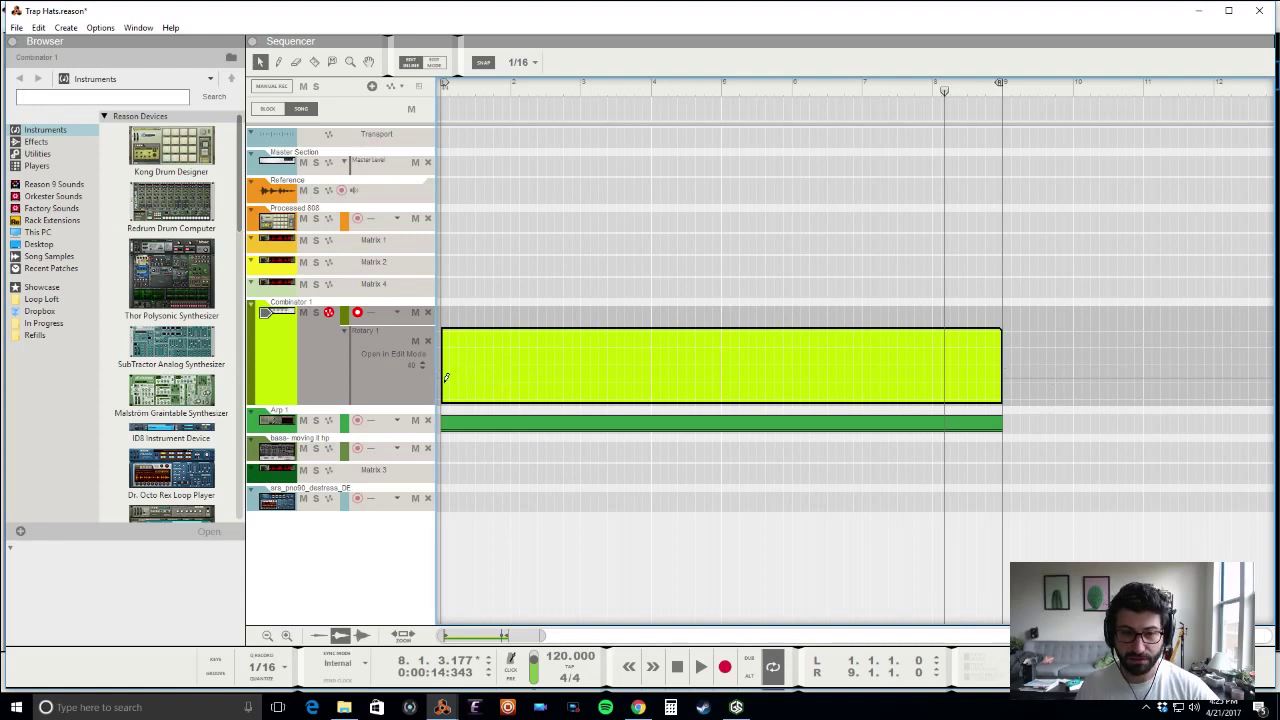
Step: Select the Rotary 1 clip, reopen it for editing, and switch to the Pencil tool
{"action": "left_click", "coordinate": [446, 379]}
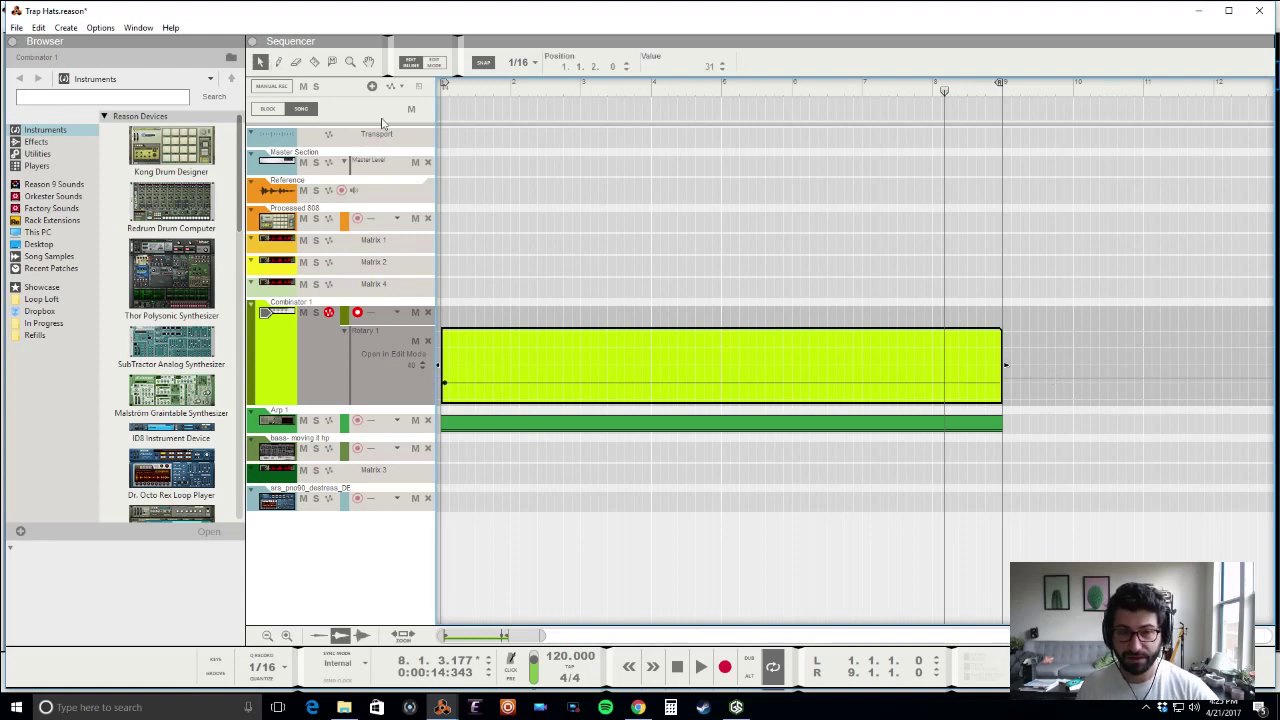
{"action": "key", "text": "w"}
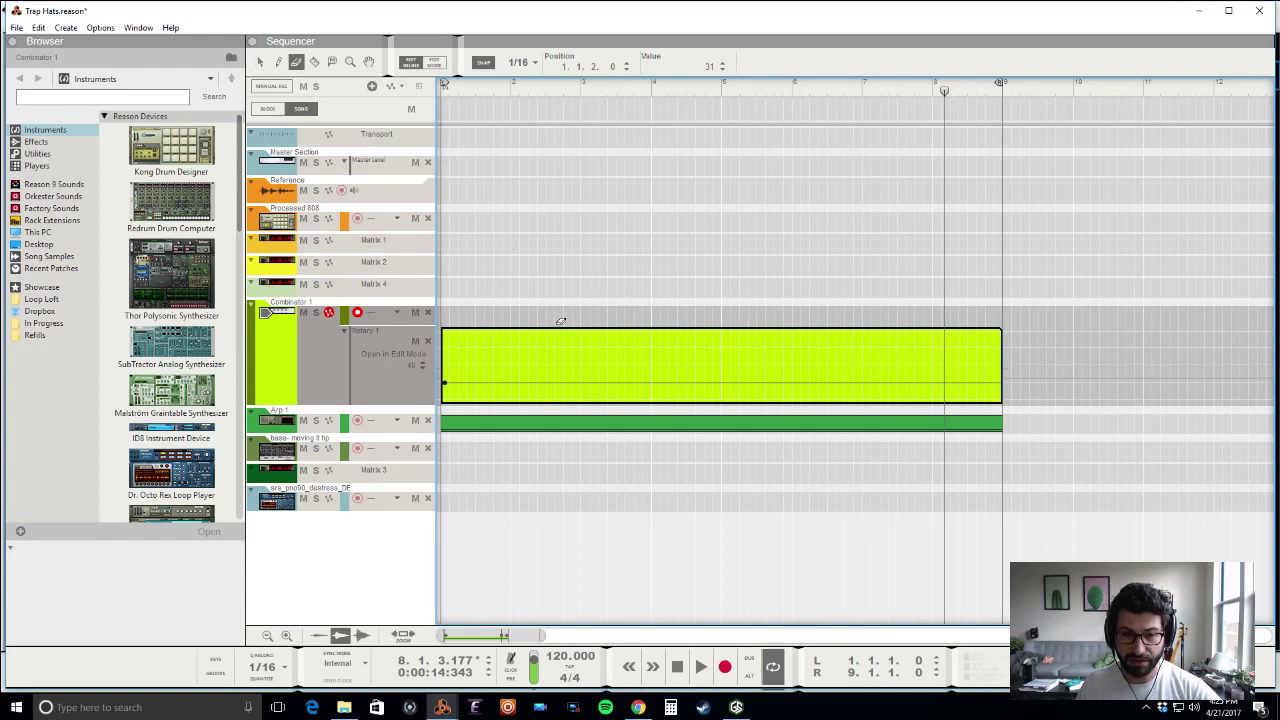
{"action": "key", "text": "w"}
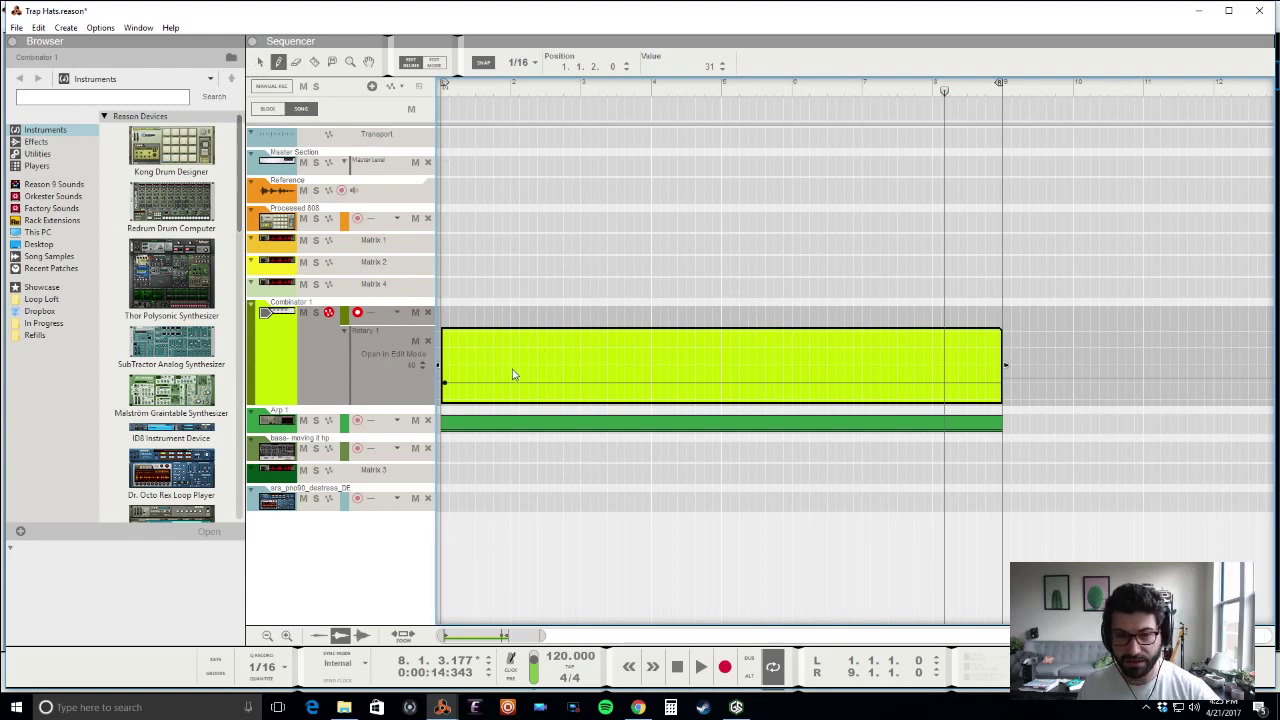
{"action": "key", "text": "alt+w"}
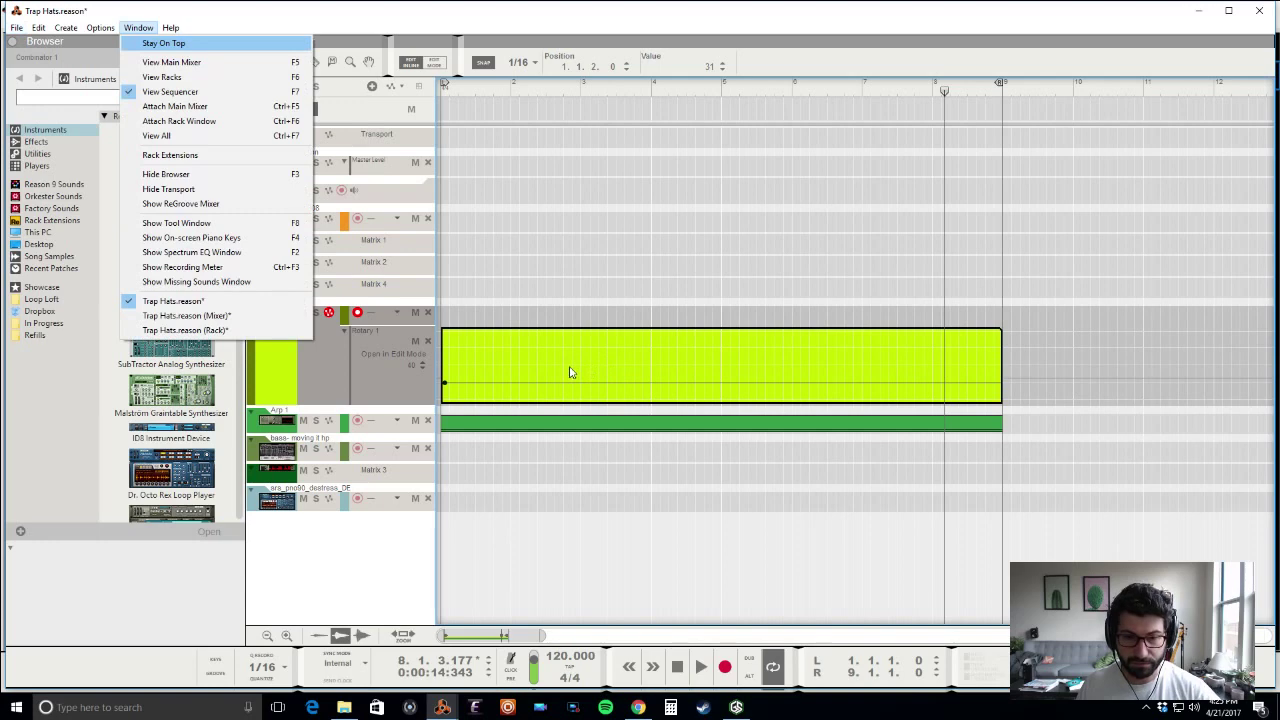
{"action": "key", "text": "Escape"}
{"action": "key", "text": "ctrl+e"}
{"action": "key", "text": "q"}
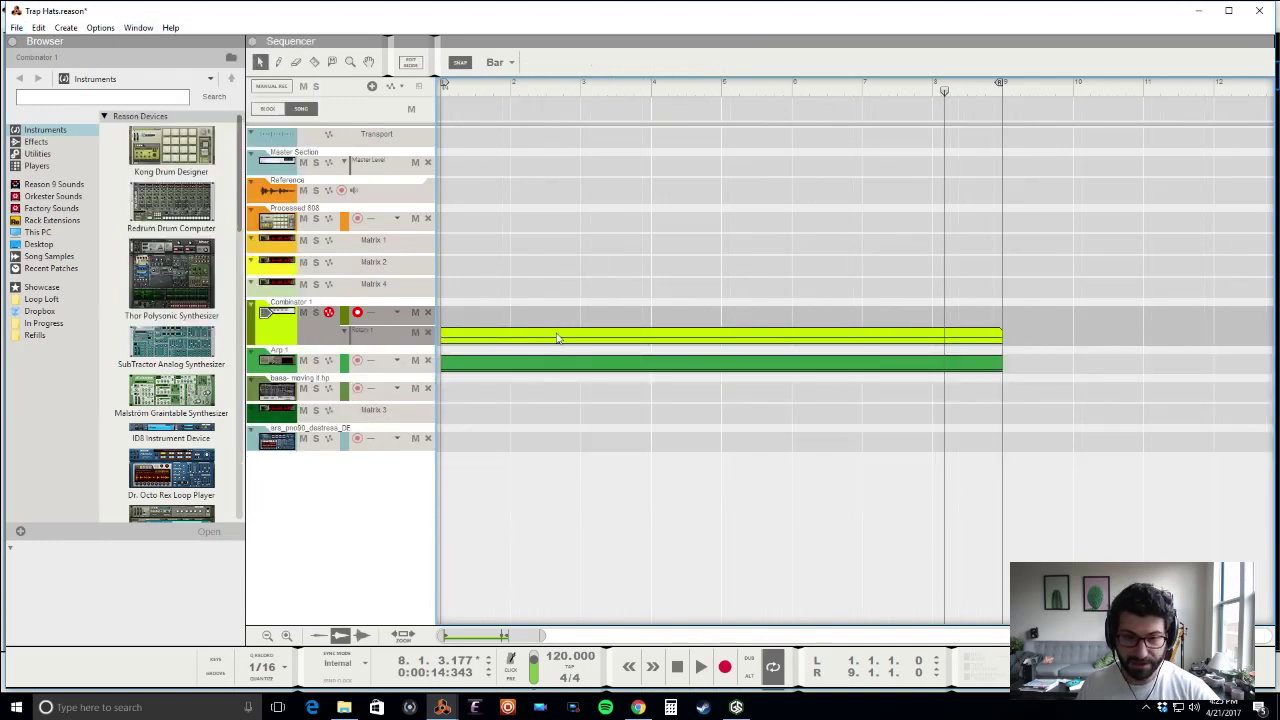
{"action": "key", "text": "ctrl+e"}
{"action": "key", "text": "w"}
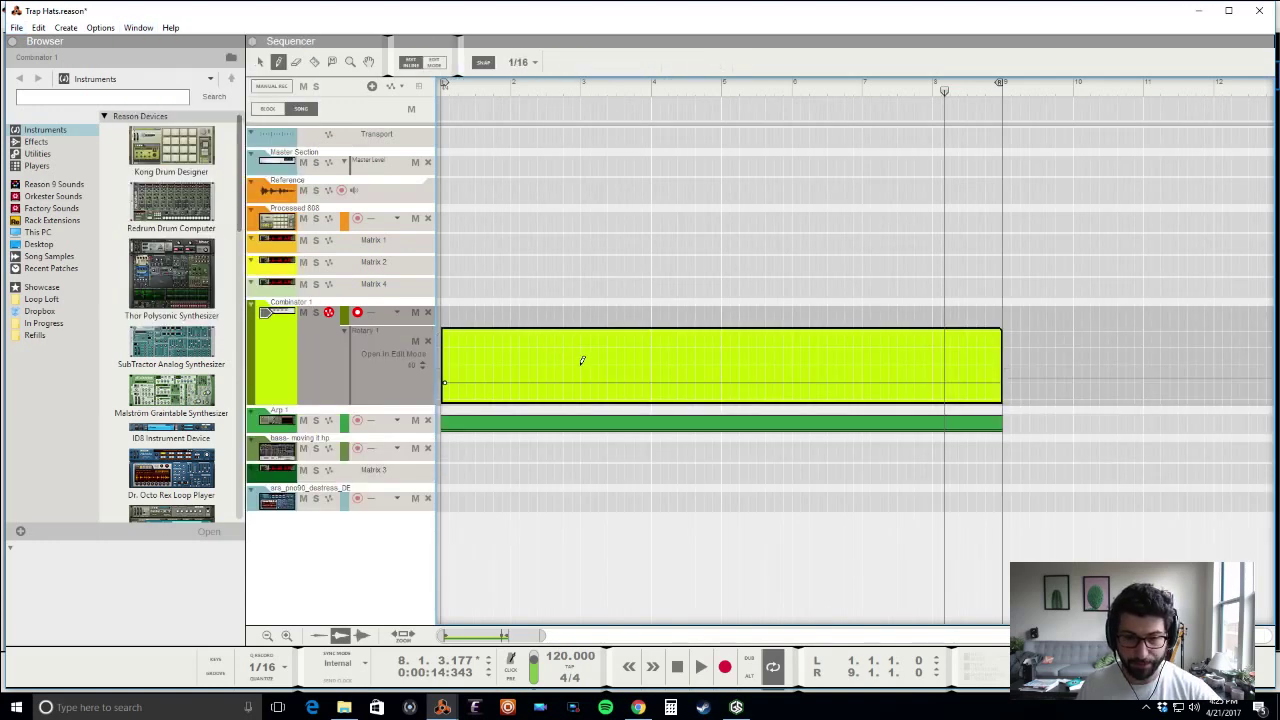
Step: Draw stepped automation points 29, 52, 32, 92, 0 and 127 across bars 2–8, then exit editing
{"action": "left_click", "coordinate": [512, 382]}
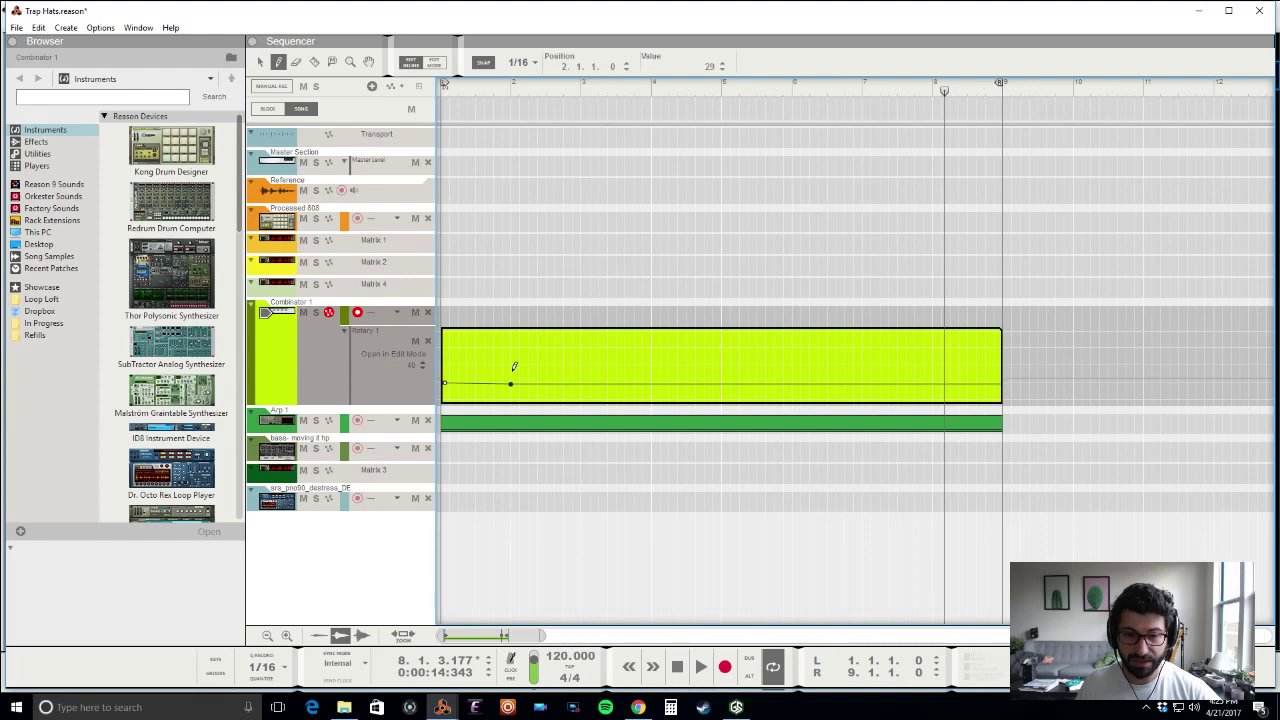
{"action": "left_click", "coordinate": [515, 370]}
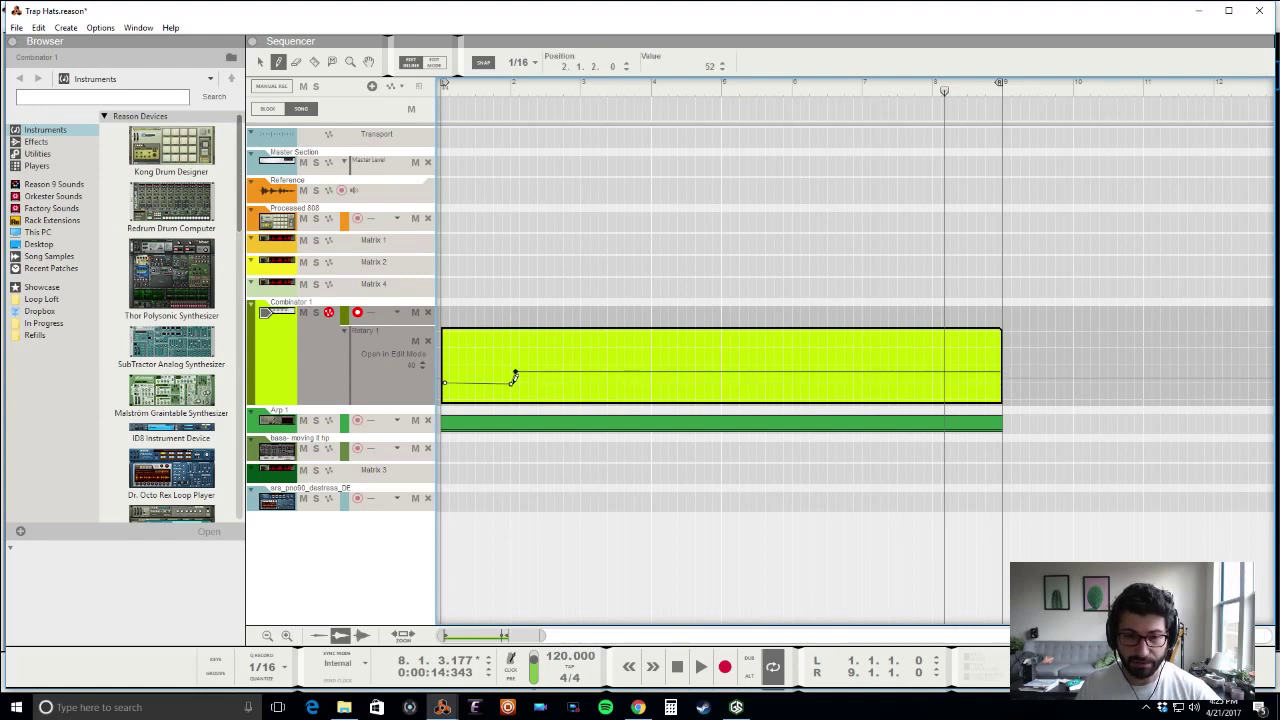
{"action": "left_click", "coordinate": [585, 381]}
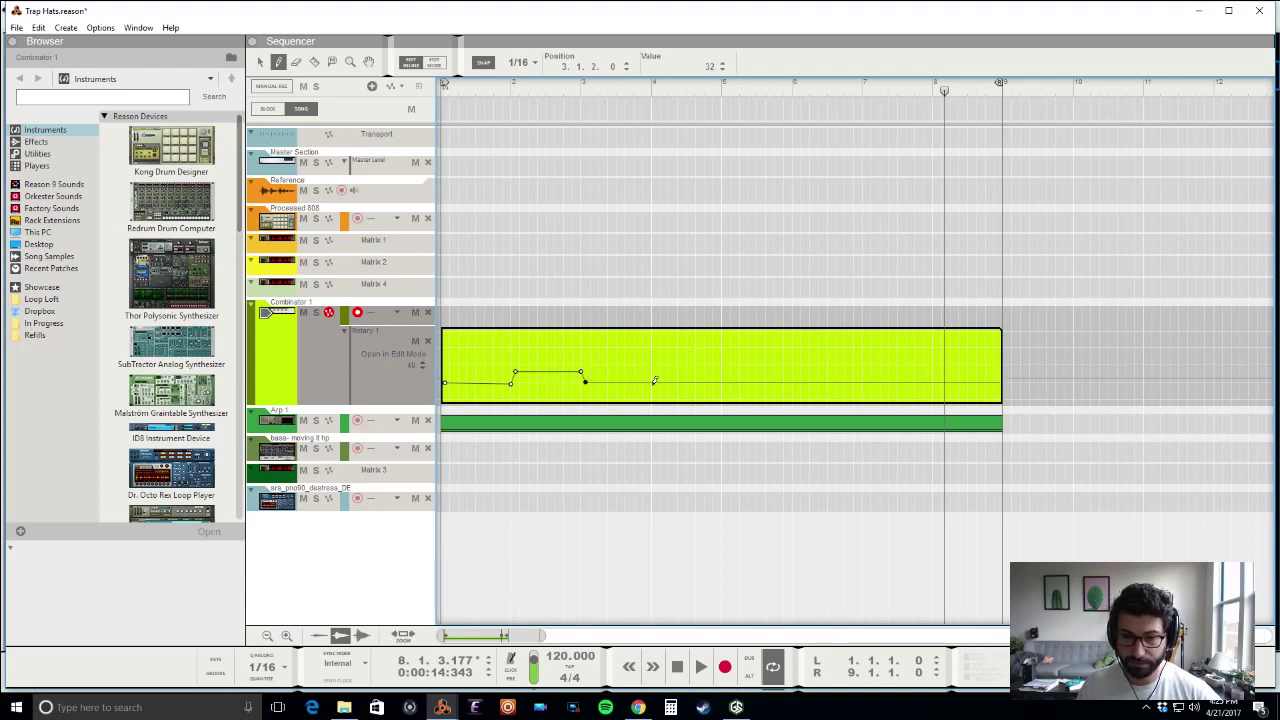
{"action": "left_click_drag", "start_coordinate": [652, 381], "coordinate": [658, 346]}
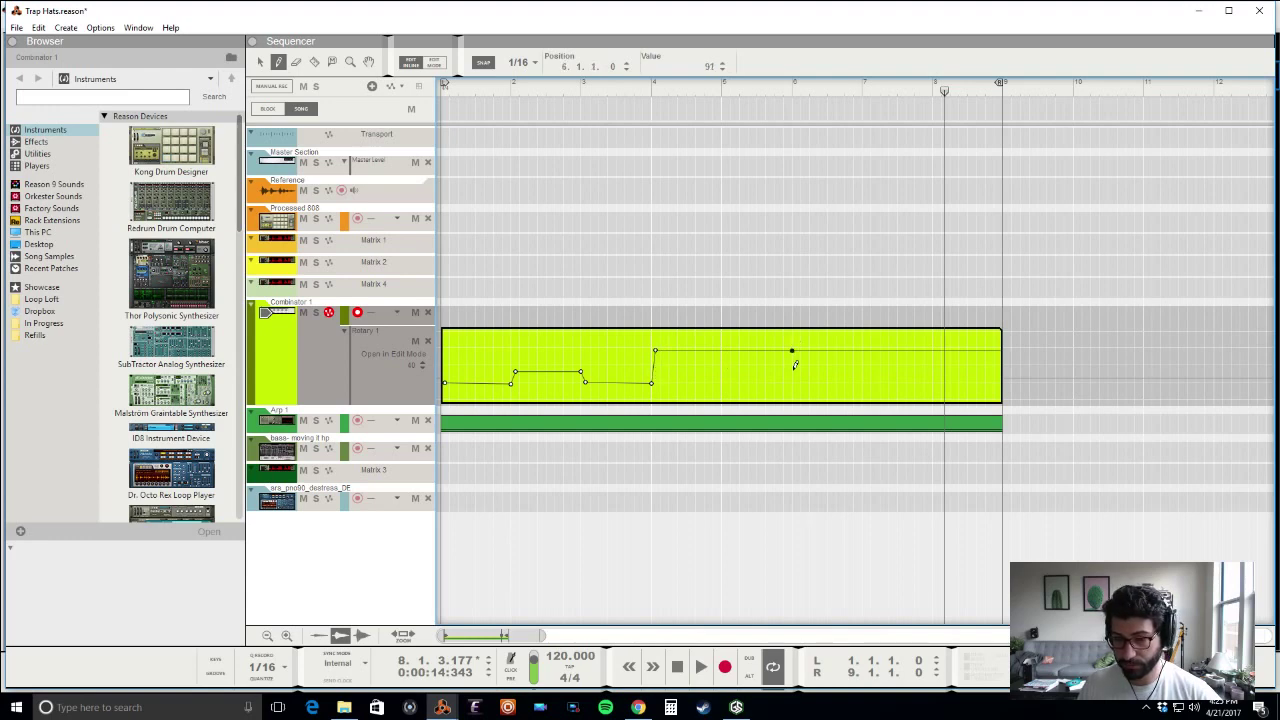
{"action": "left_click_drag", "start_coordinate": [795, 377], "coordinate": [796, 416]}
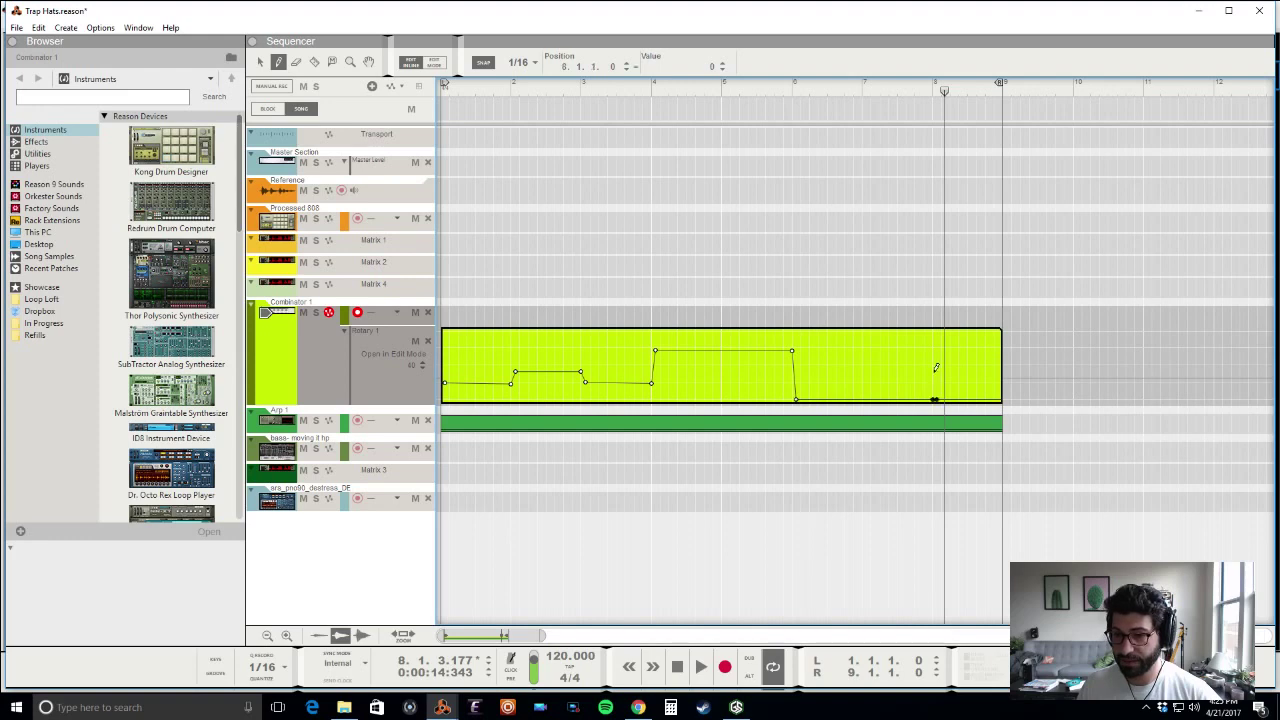
{"action": "left_click", "coordinate": [938, 329]}
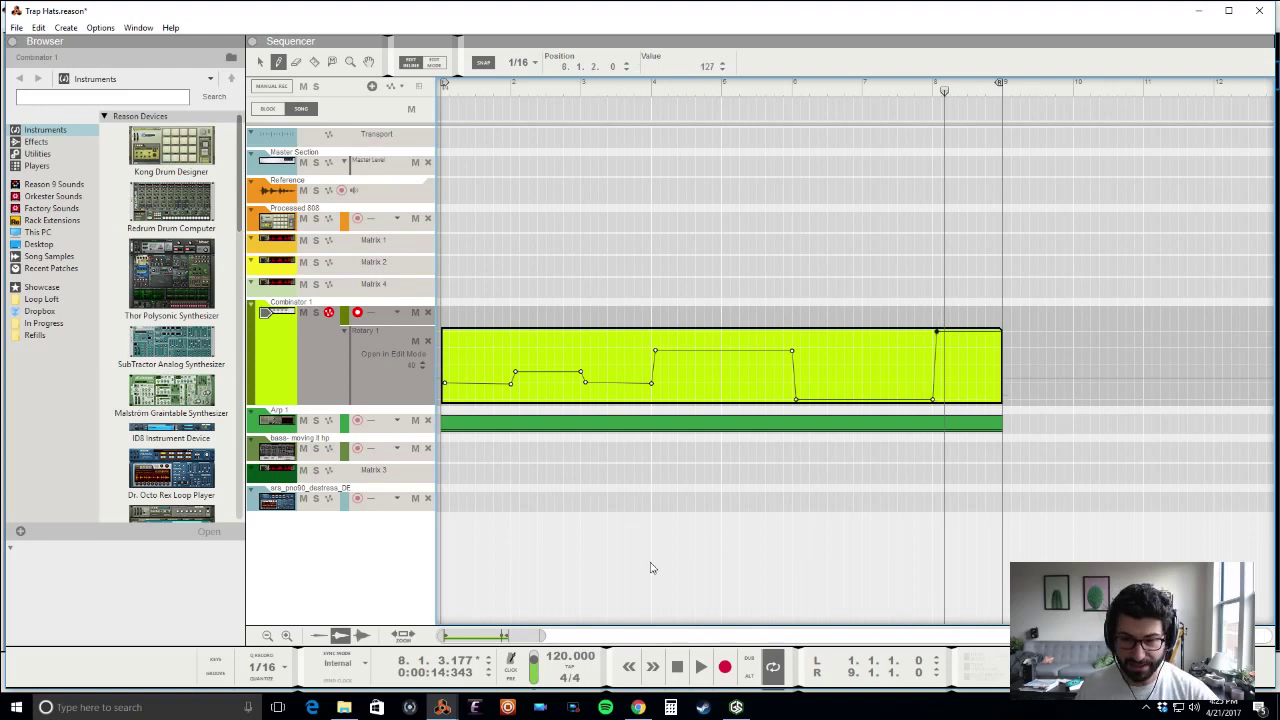
{"action": "left_click", "coordinate": [682, 612]}
Step: Rewind to the start, play the Rotary 1 automation, and stop around bar 5
{"action": "left_click", "coordinate": [677, 670]}
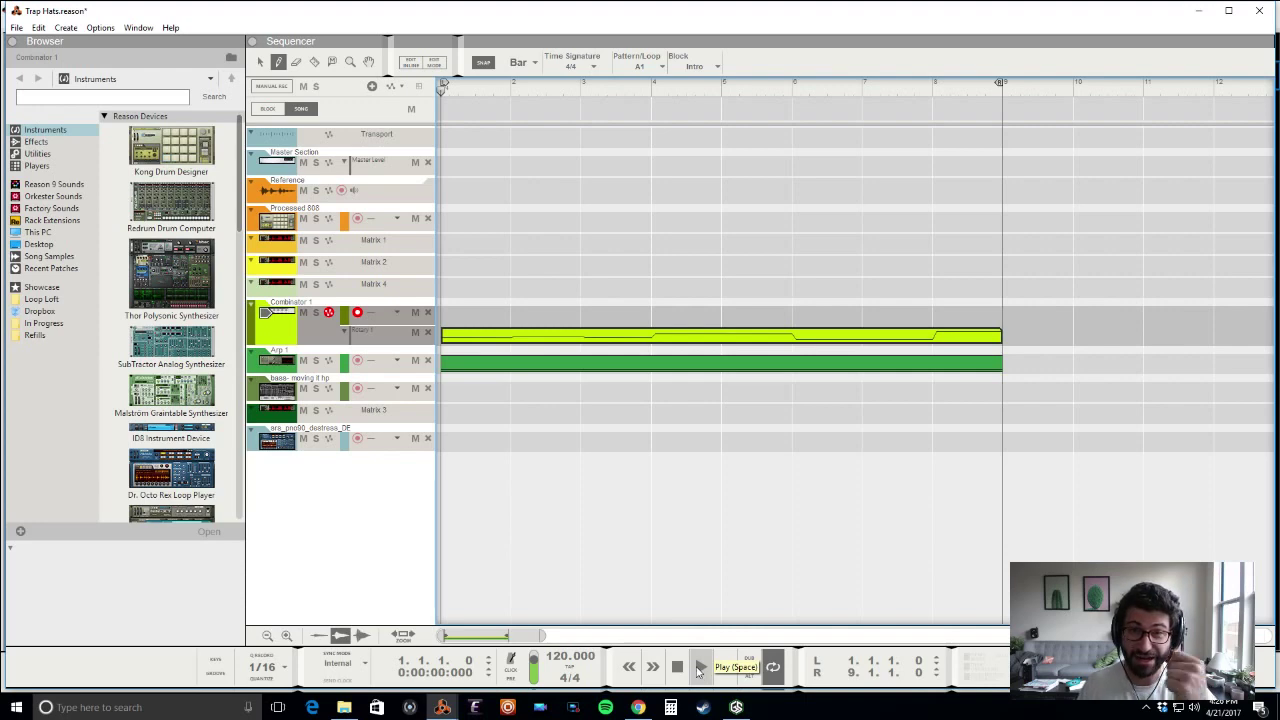
{"action": "left_click", "coordinate": [699, 670]}
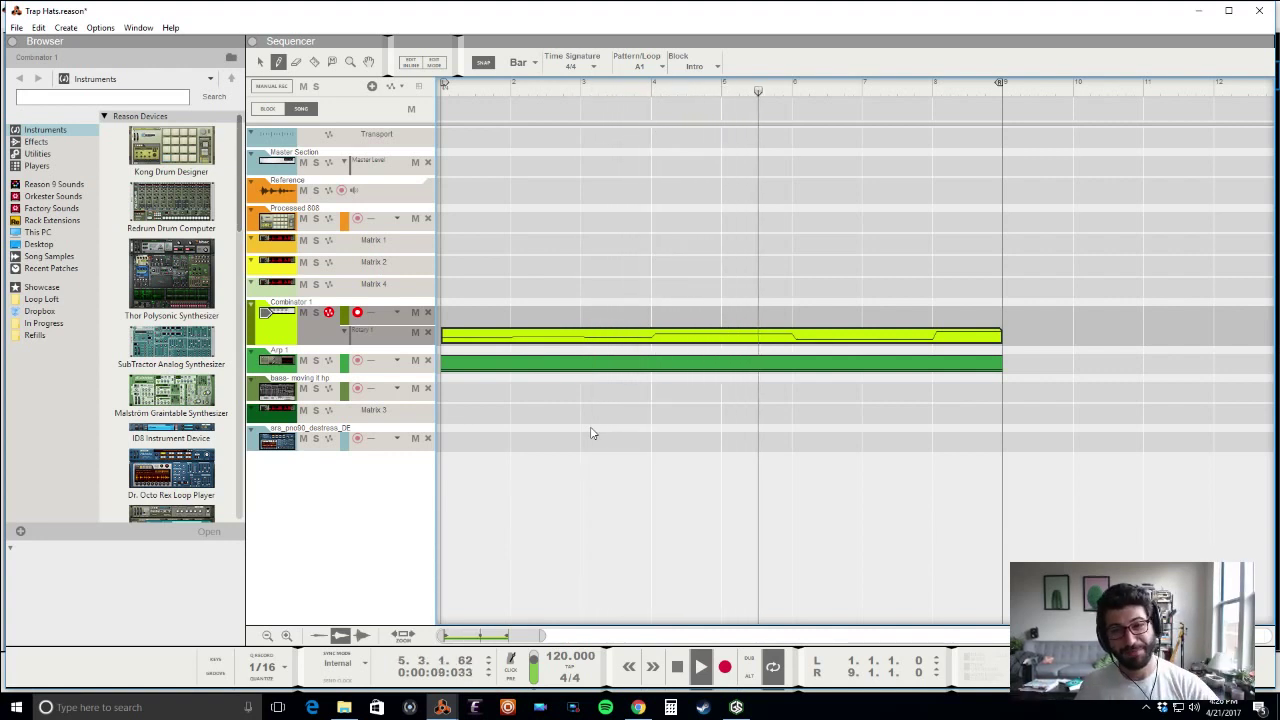
{"action": "key", "text": "space"}
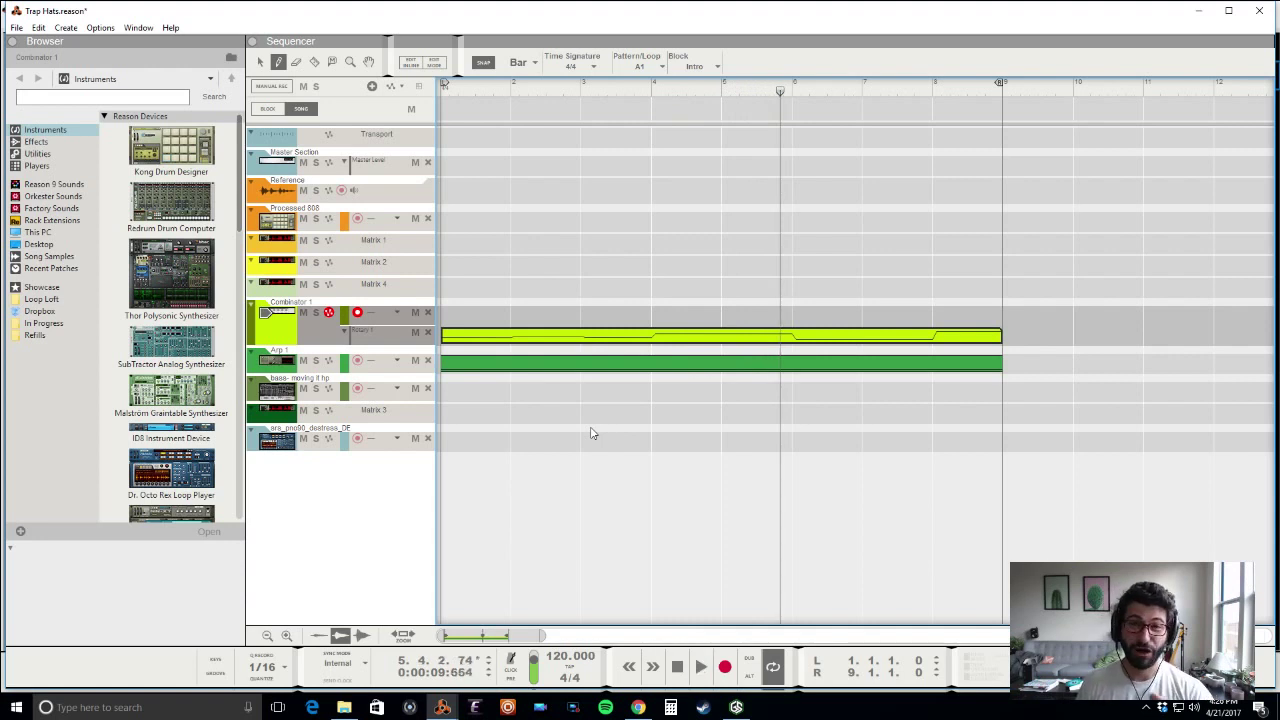